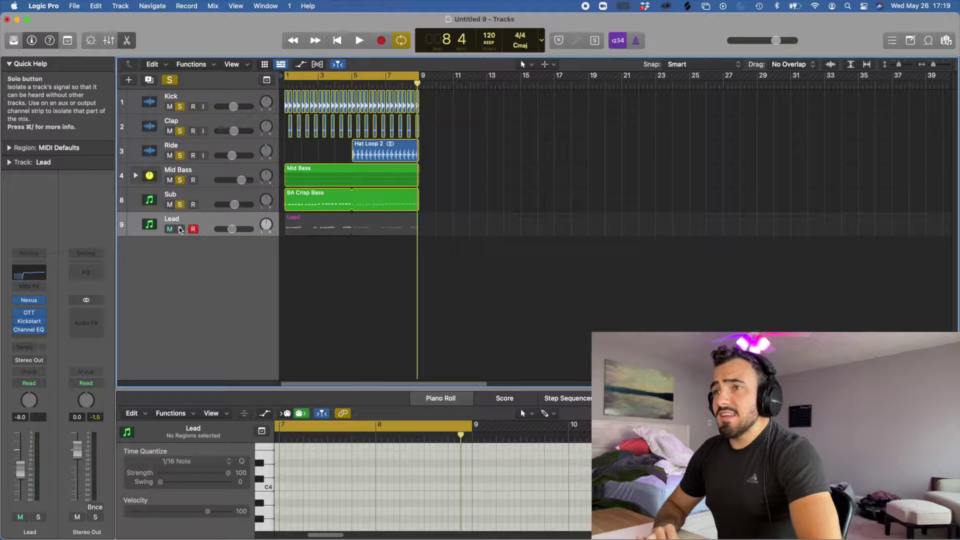
Audition the Lead soloed with the drum tracks, taking Mid Bass and Sub out of solo, and clear all solos
click(181, 230)
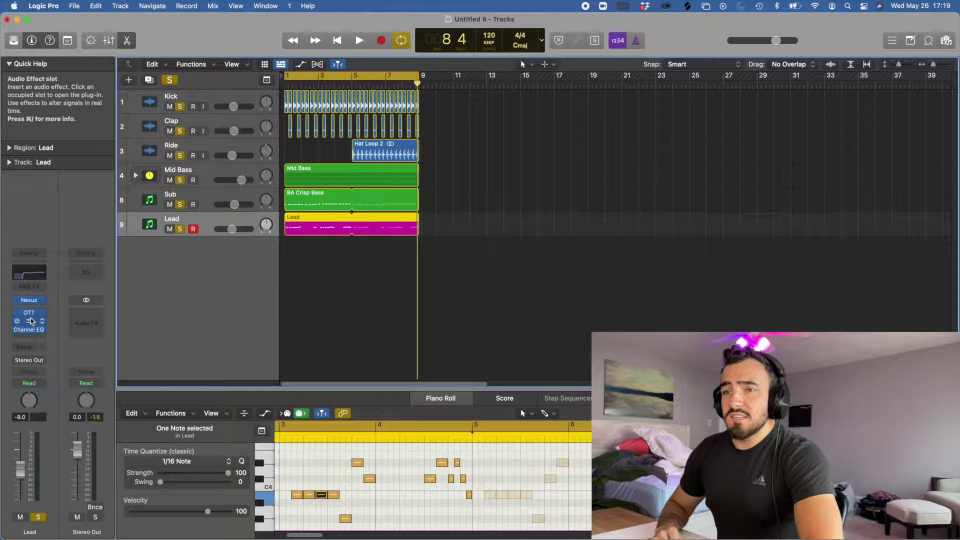
click(30, 323)
key(super+w)
drag(180, 204, 181, 183)
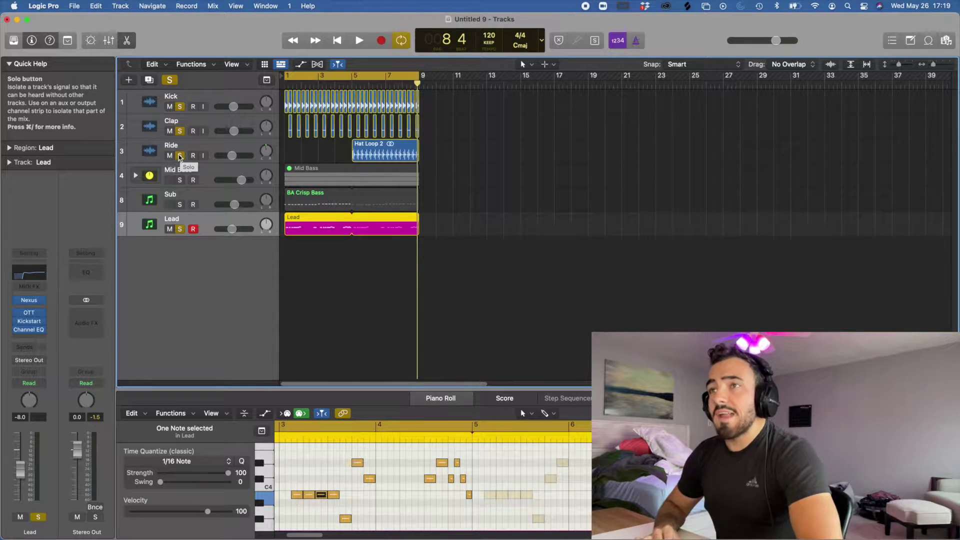
click(179, 156)
key(space)
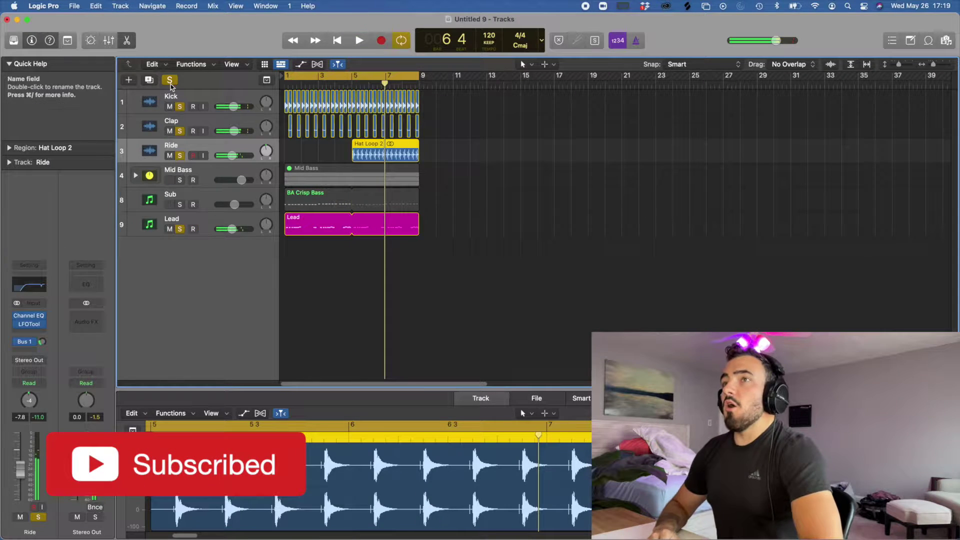
click(169, 80)
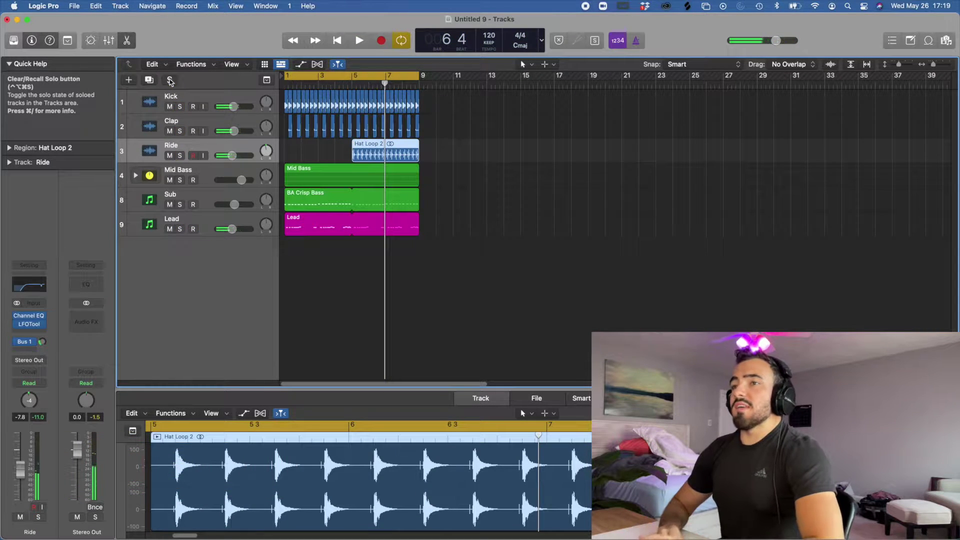
Solo the Lead track and give it a pre-fader send to Bus 10 at about -1.1 dB
click(202, 223)
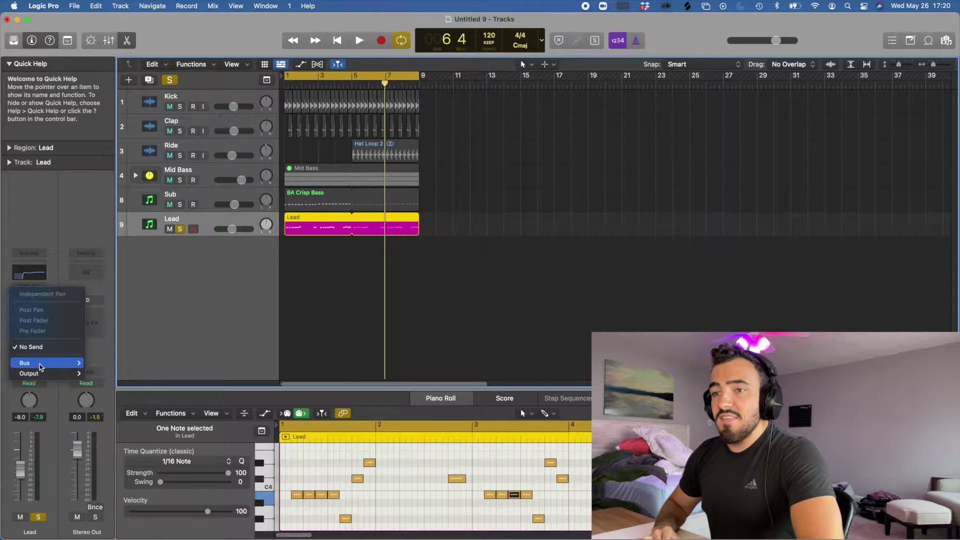
mouse_move(40, 366)
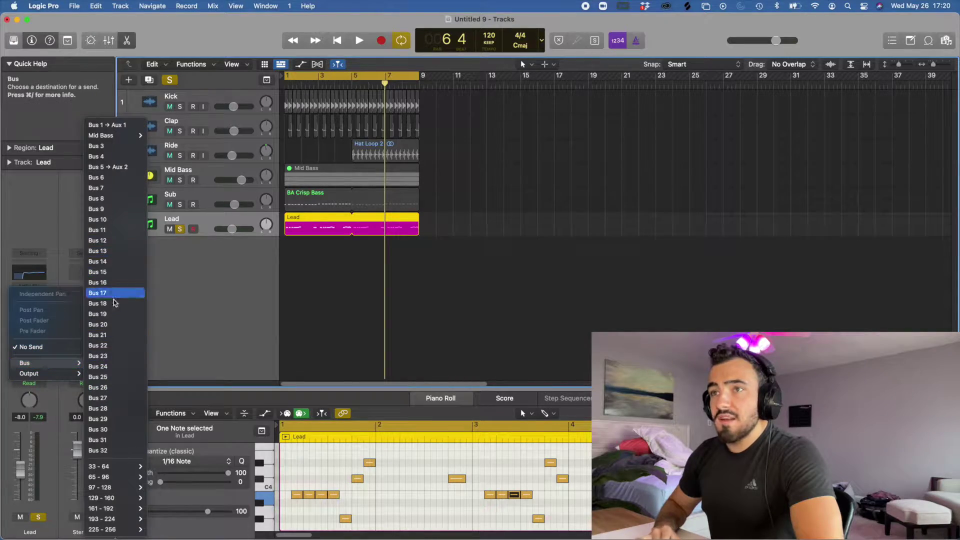
click(119, 222)
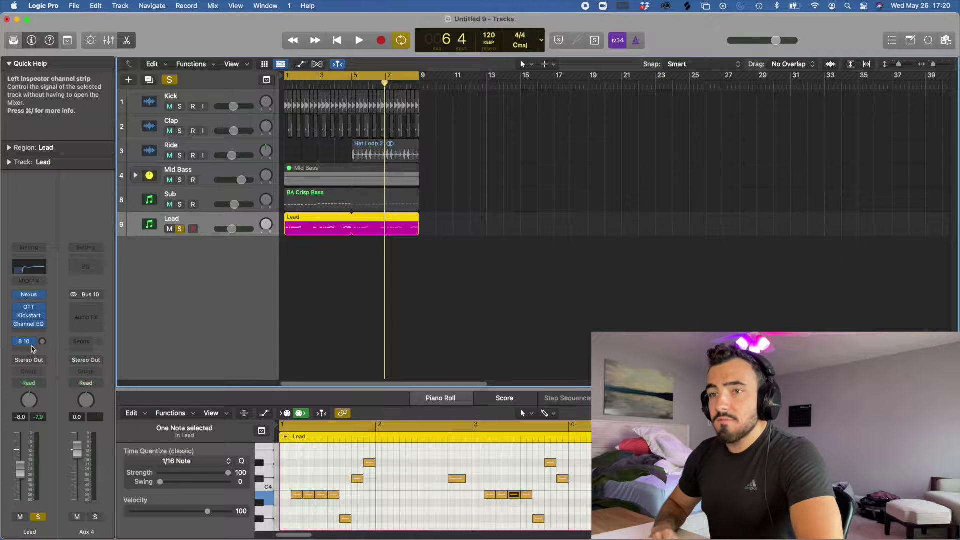
click(34, 343)
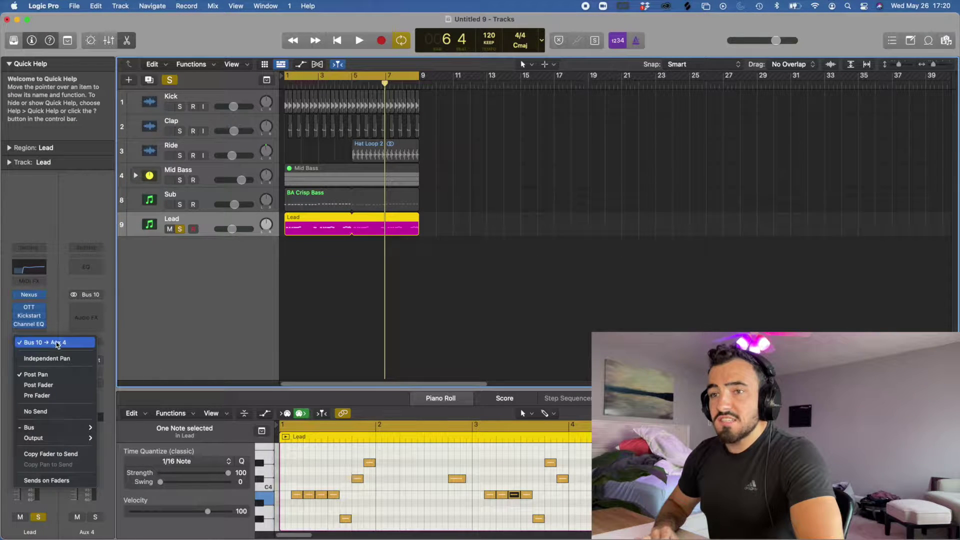
click(50, 396)
drag(14, 345, 17, 278)
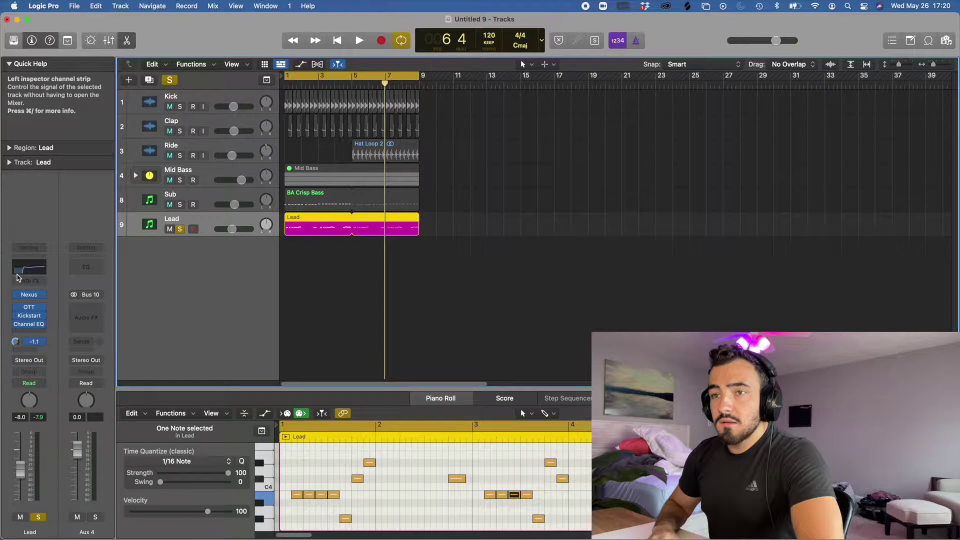
Add a second send on the Lead to Bus 15 and name its aux channel Verb Lead
click(33, 349)
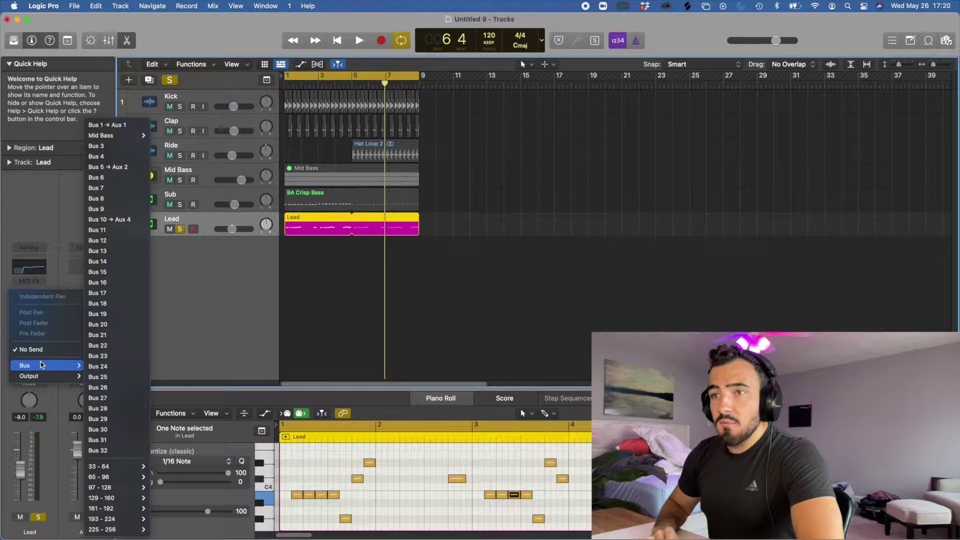
mouse_move(70, 366)
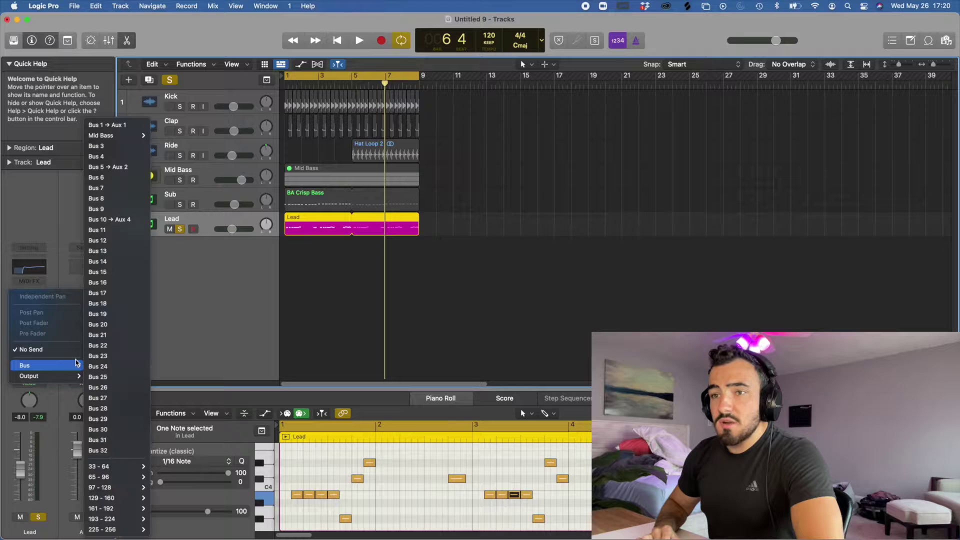
click(106, 274)
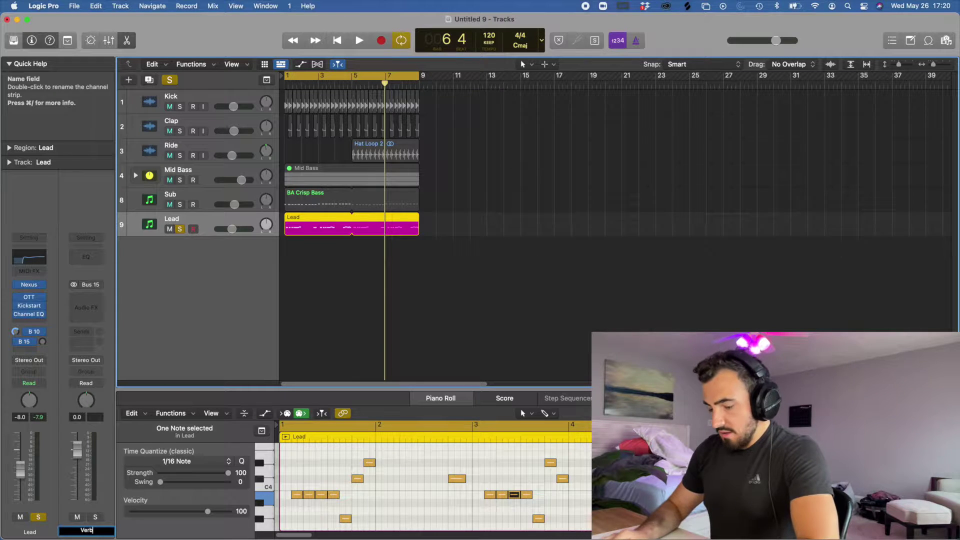
key(Return)
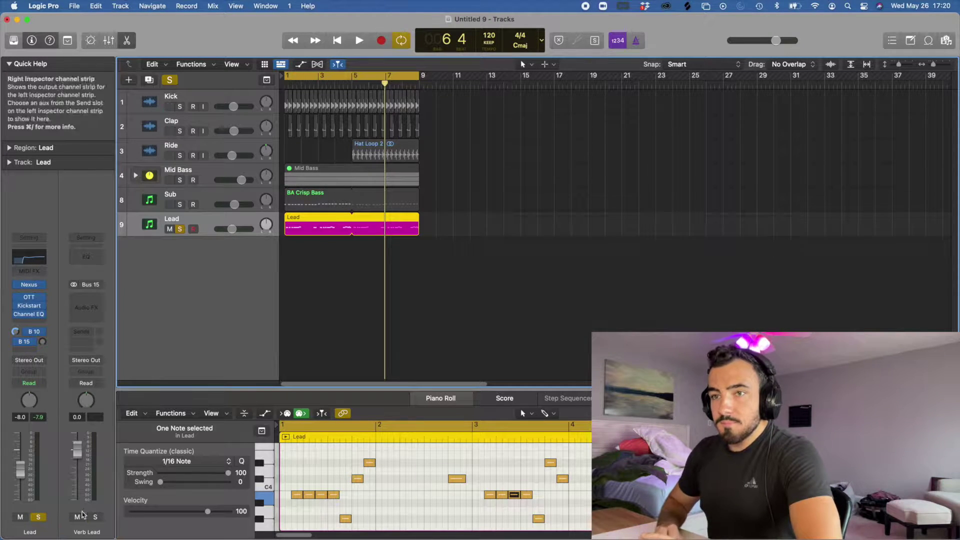
Insert the stereo ValhallaVintageVerb on the Verb Lead channel and view its reverb modes
click(77, 298)
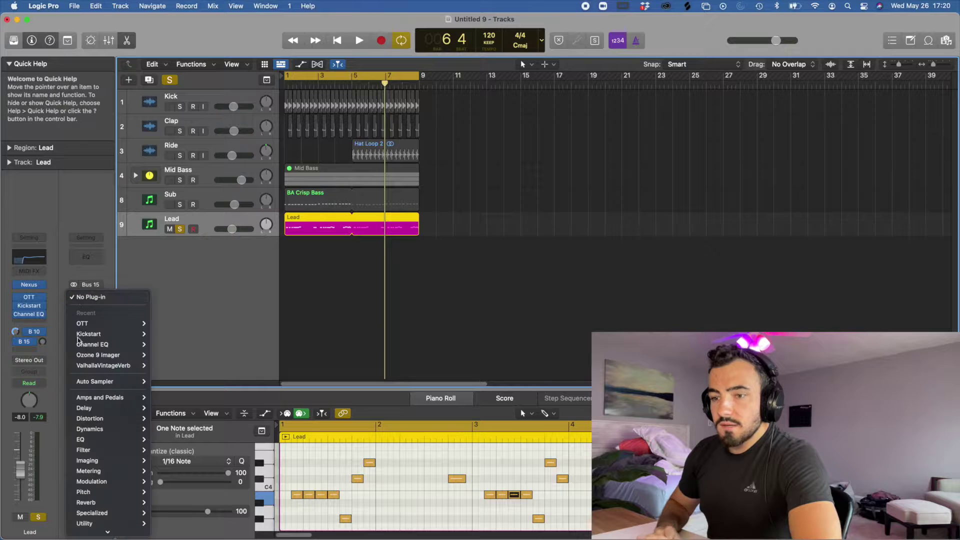
mouse_move(111, 533)
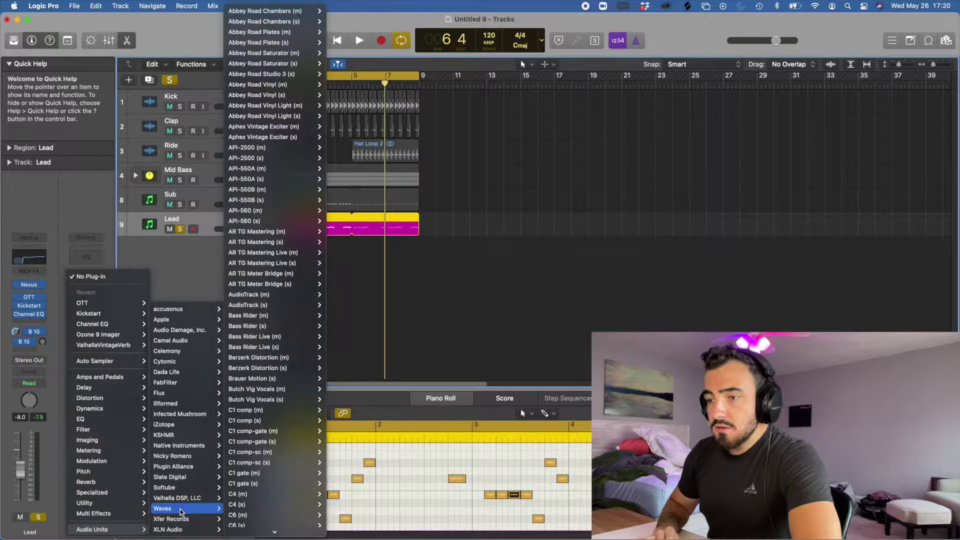
mouse_move(190, 498)
mouse_move(230, 510)
mouse_move(243, 530)
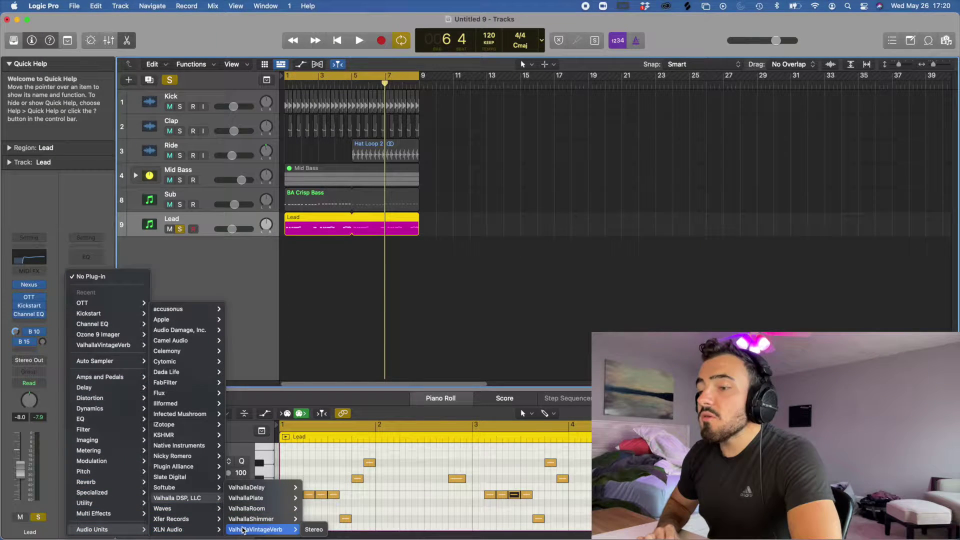
click(323, 529)
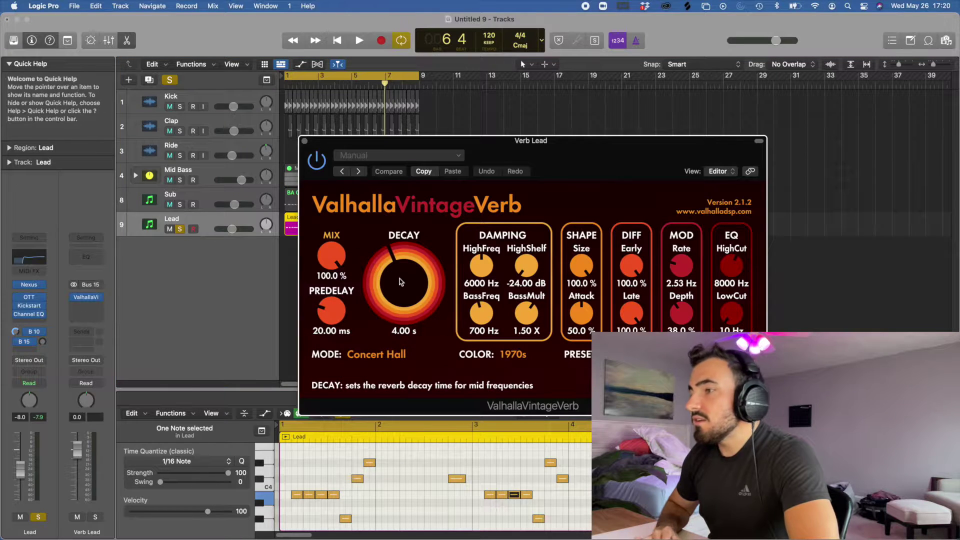
click(389, 352)
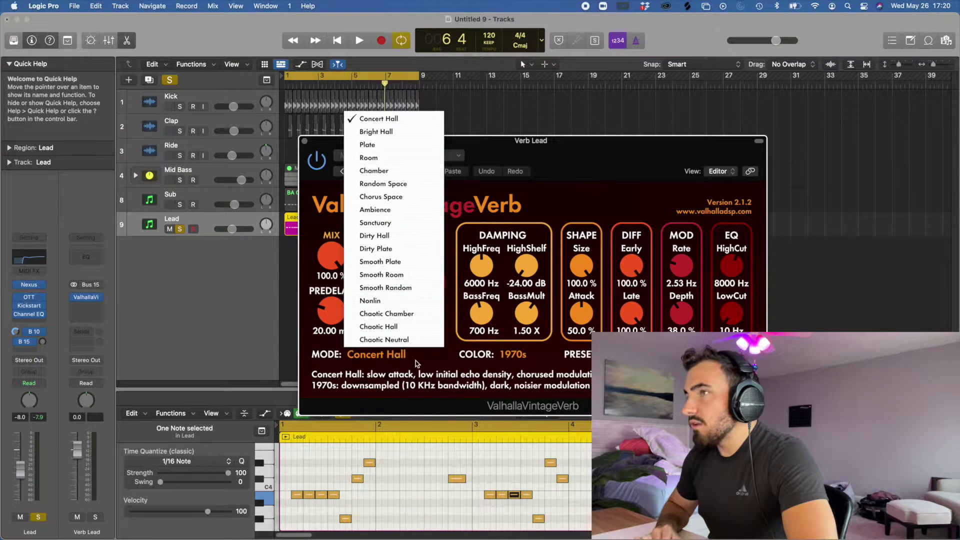
Play the lead and raise its Bus 15 send level to bring in the reverb
key(space)
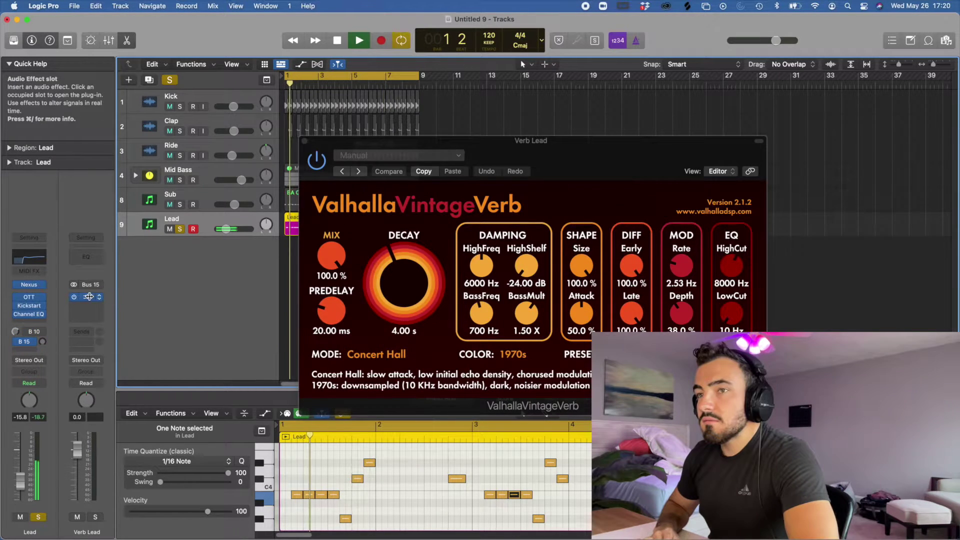
click(95, 296)
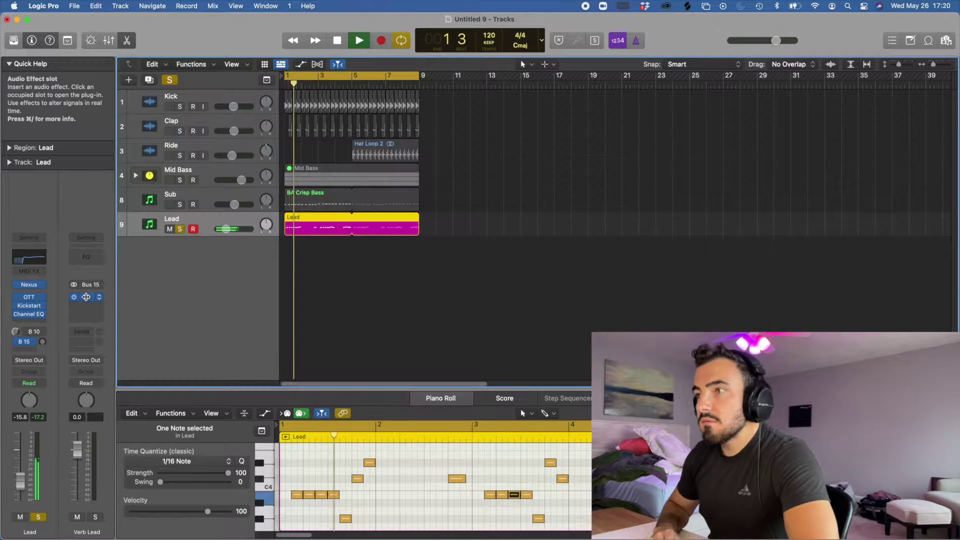
drag(42, 341, 42, 334)
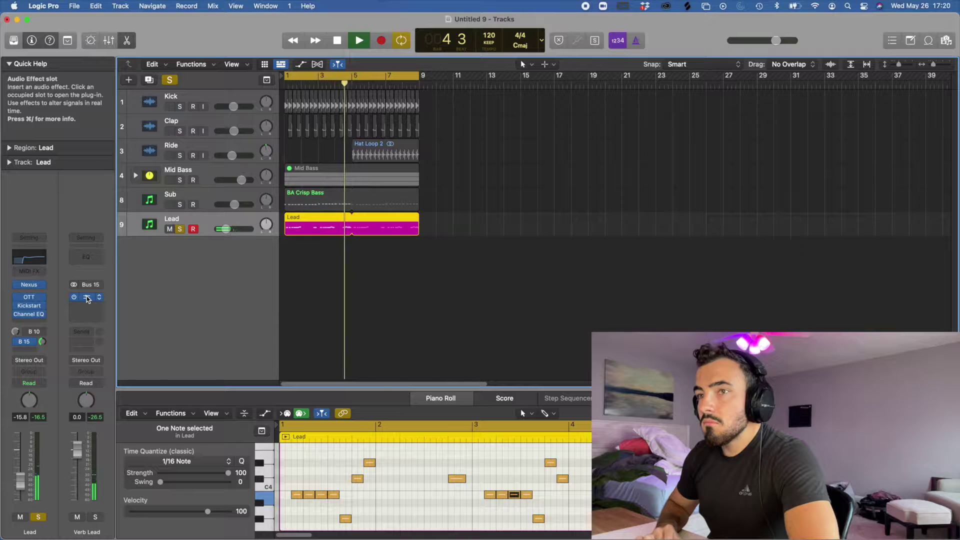
Shorten the decay of the ValhallaVintageVerb on Verb Lead to 2.86 s and stop playback
click(87, 298)
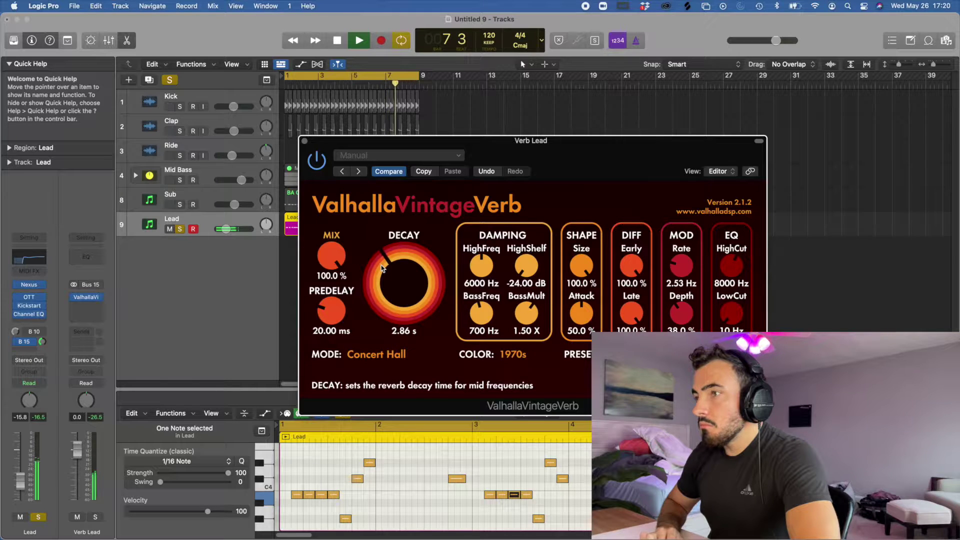
click(304, 141)
key(space)
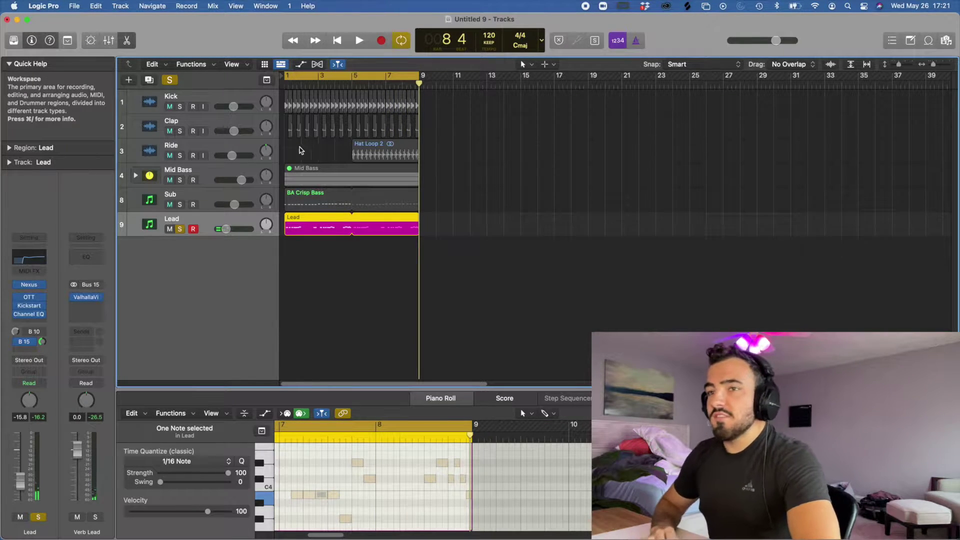
Rename the aux channel fed by the Lead's Bus 10 send as "sidechain reverb"
click(36, 332)
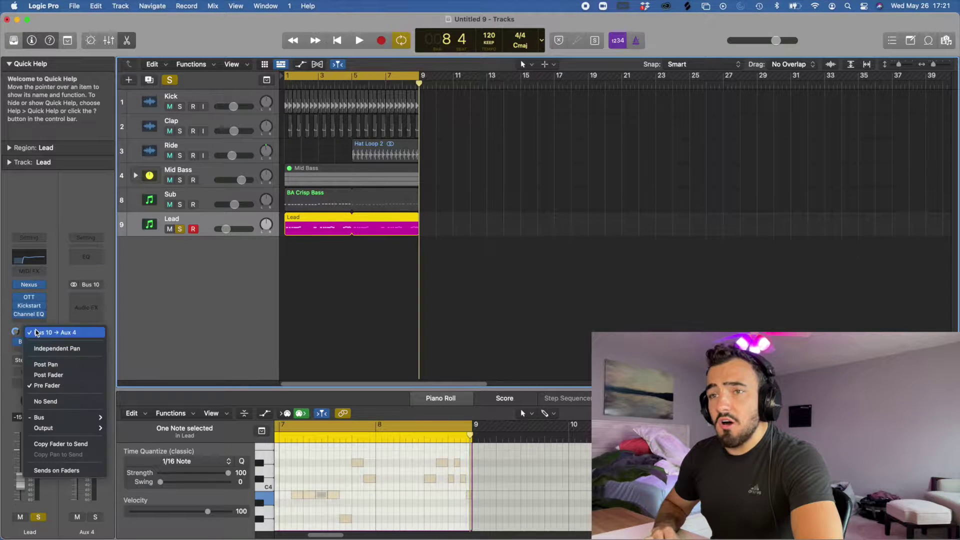
click(35, 325)
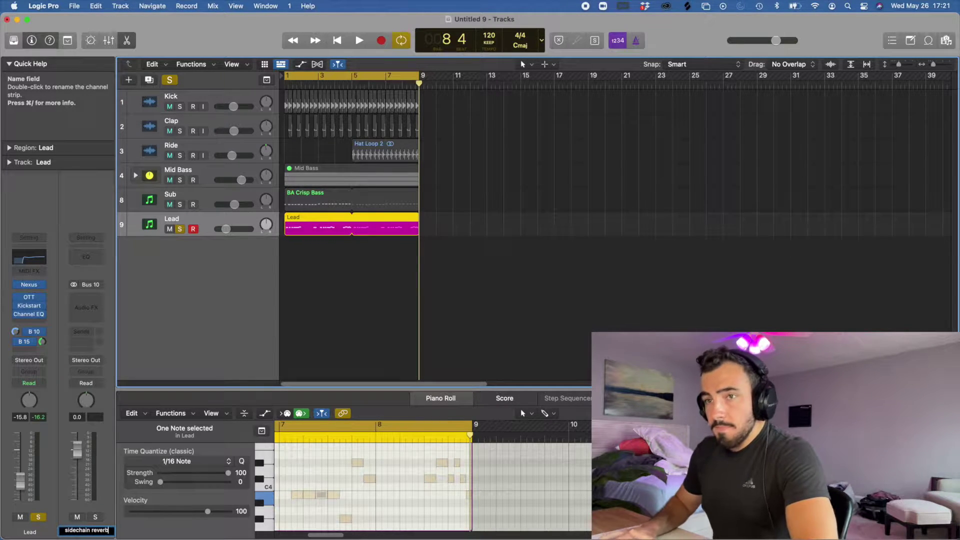
Insert the stereo FabFilter Pro-C 2 compressor after the Channel EQ on the Verb Lead channel
click(25, 341)
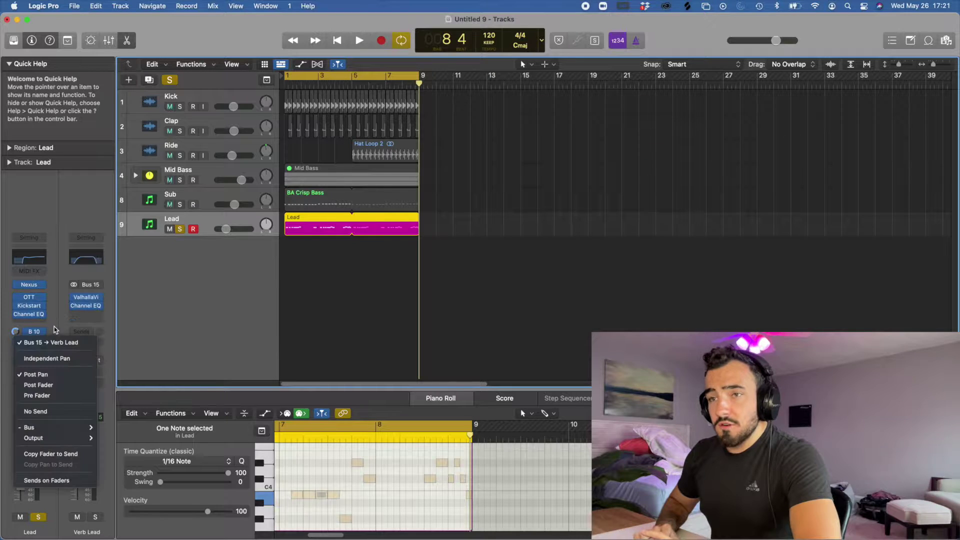
click(55, 326)
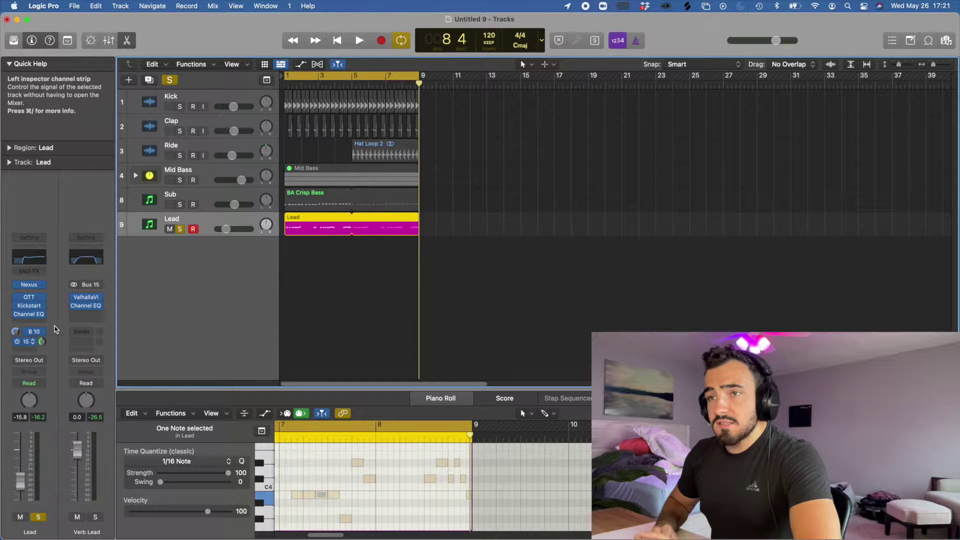
click(84, 313)
mouse_move(106, 529)
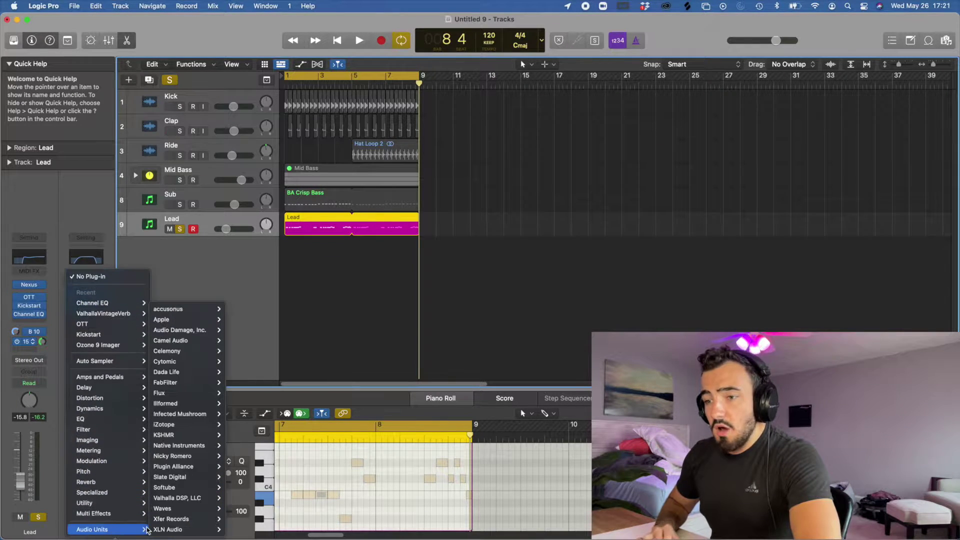
mouse_move(183, 497)
mouse_move(165, 382)
mouse_move(261, 384)
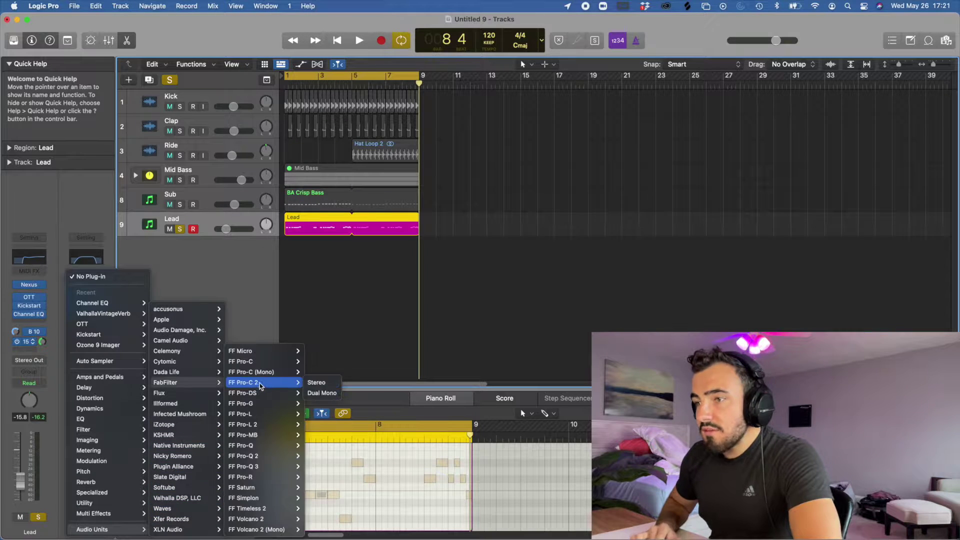
click(316, 382)
Set the Pro-C 2 side-chain source to Bus 10 and audition the compressed reverb
click(576, 131)
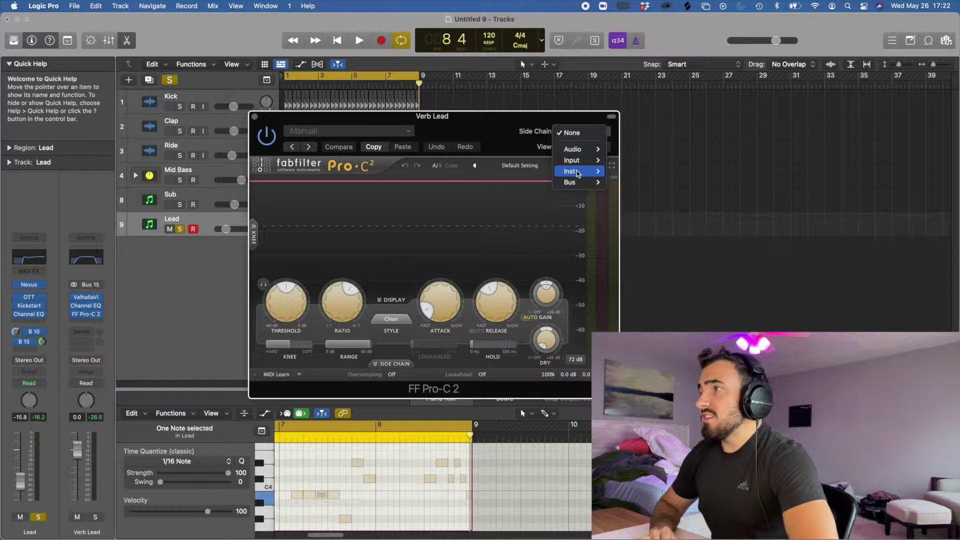
mouse_move(578, 183)
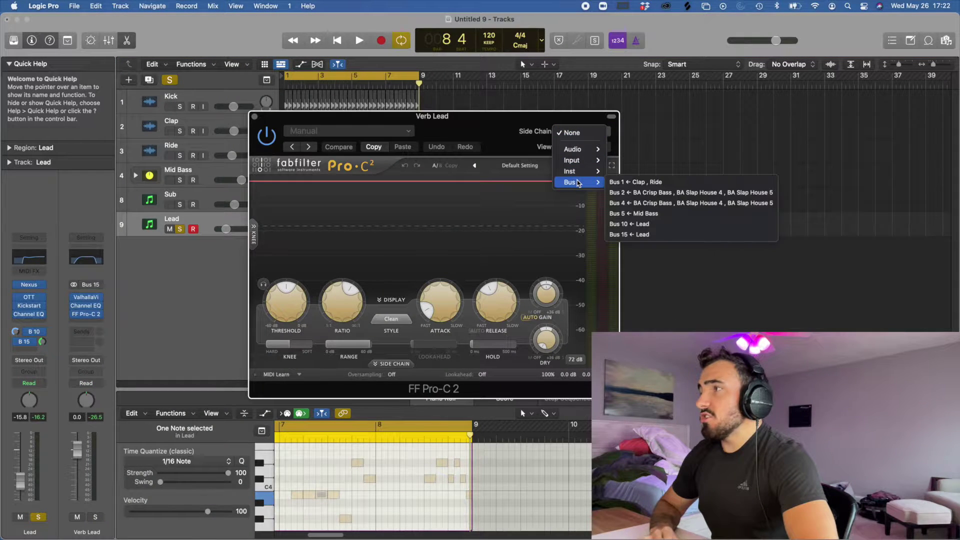
click(620, 225)
key(space)
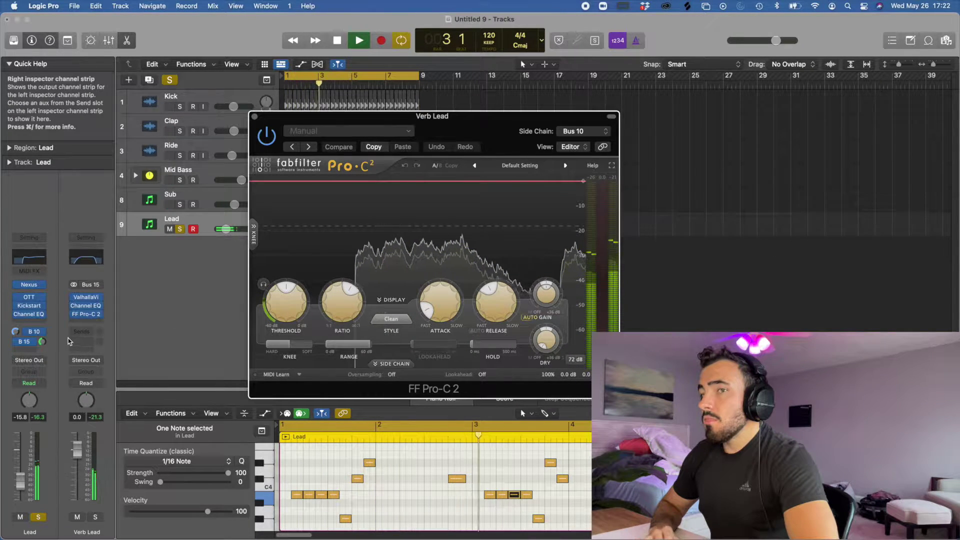
key(space)
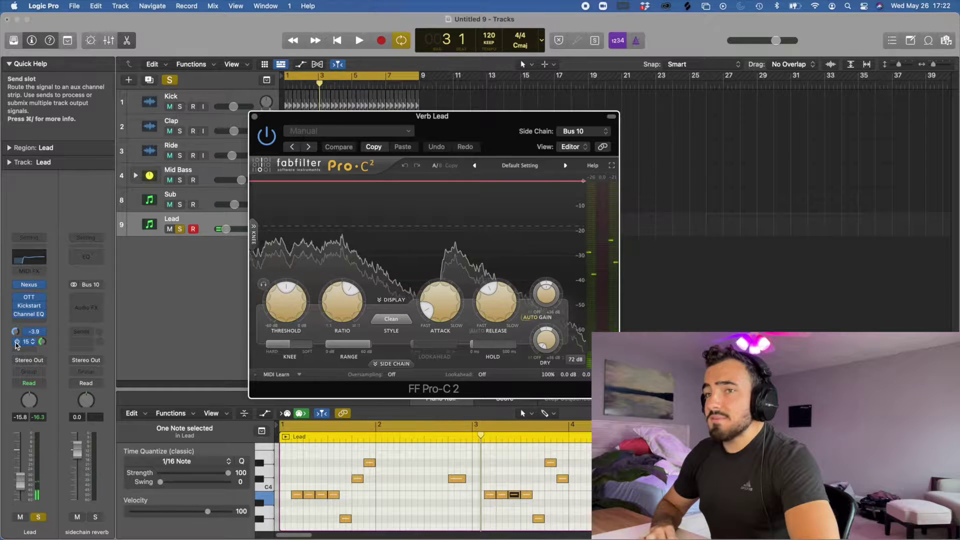
Lower the Lead's Bus 10 send to about -3.9 dB and replay the section from the start
drag(16, 334, 16, 349)
key(Return)
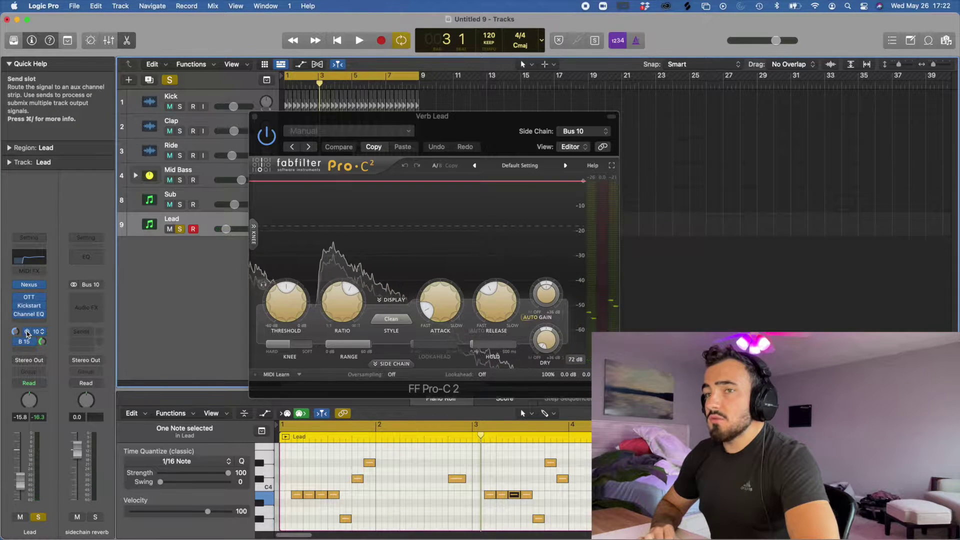
key(space)
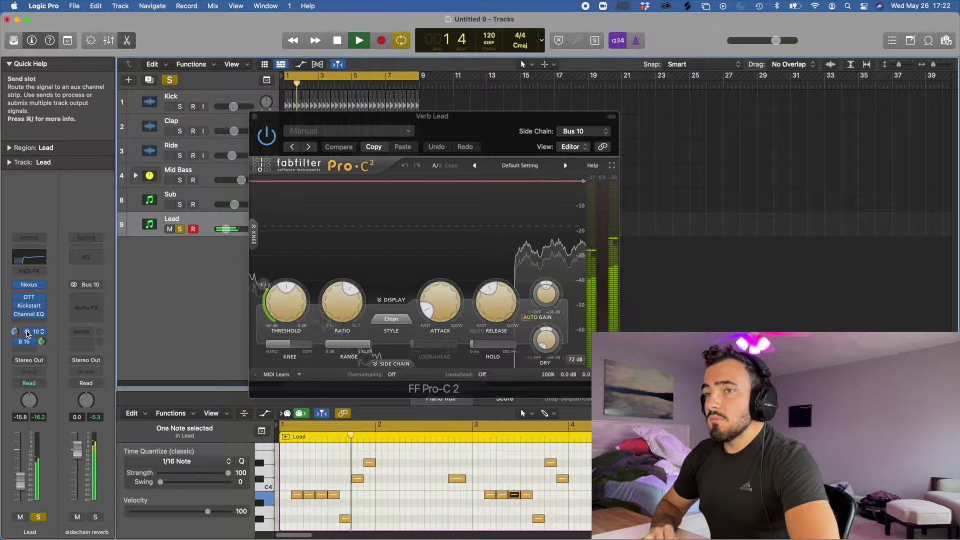
Lower the Pro-C 2 threshold on Verb Lead to about -34.6 dB and audition the compressed reverb
key(space)
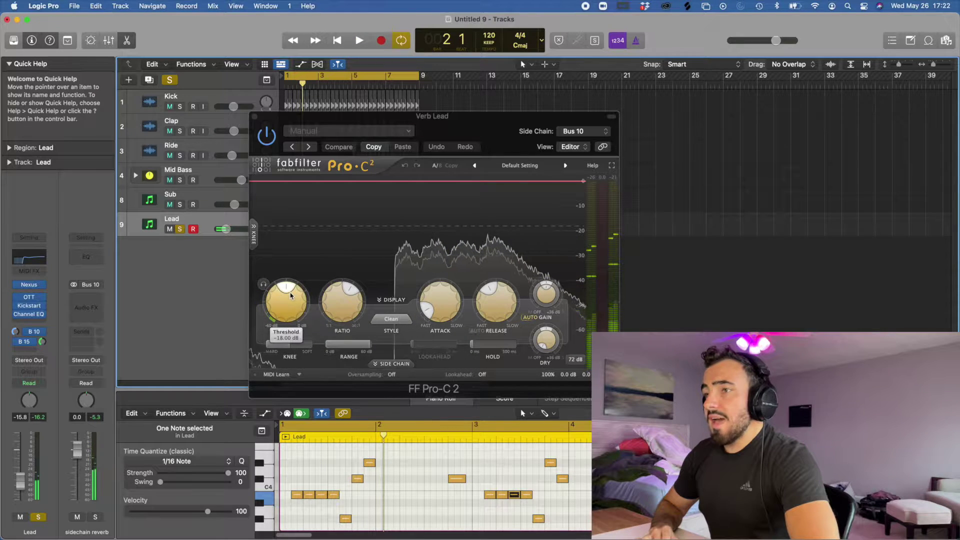
drag(285, 296, 284, 302)
key(space)
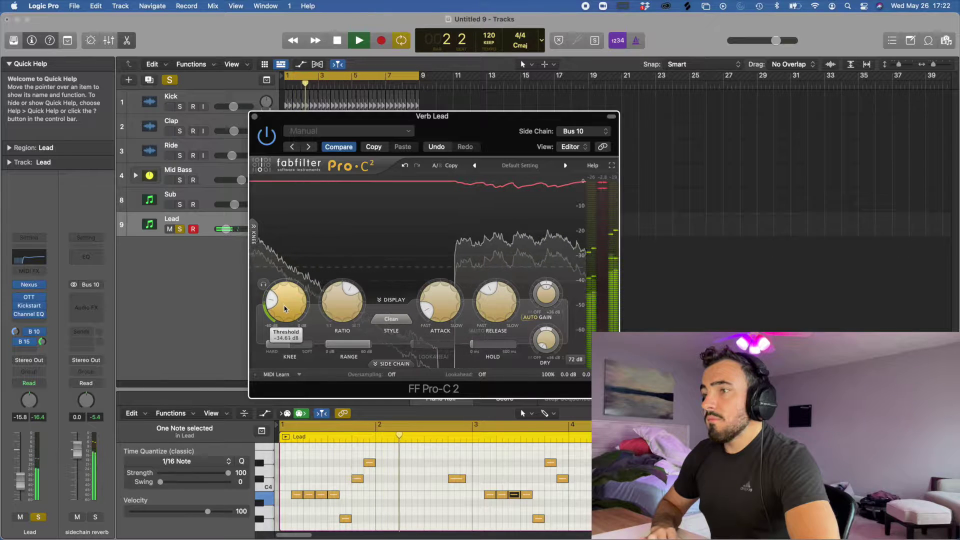
mouse_move(308, 345)
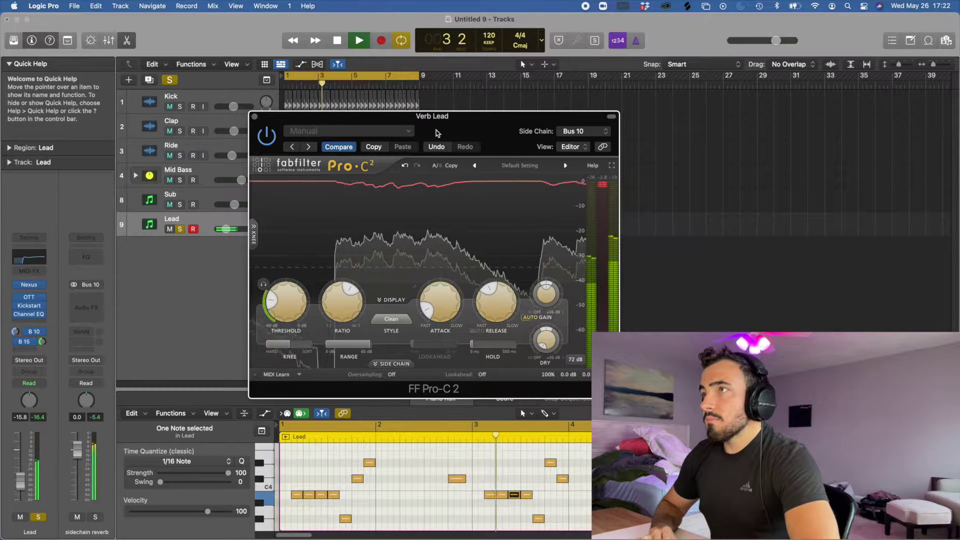
key(space)
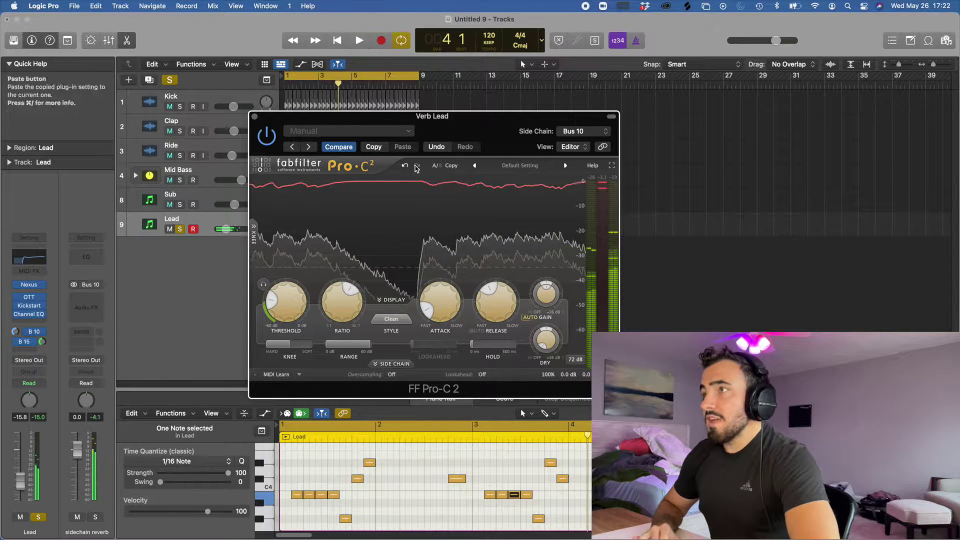
Load the Best Synth Compression preset in the Verb Lead compressor and start playback
click(402, 130)
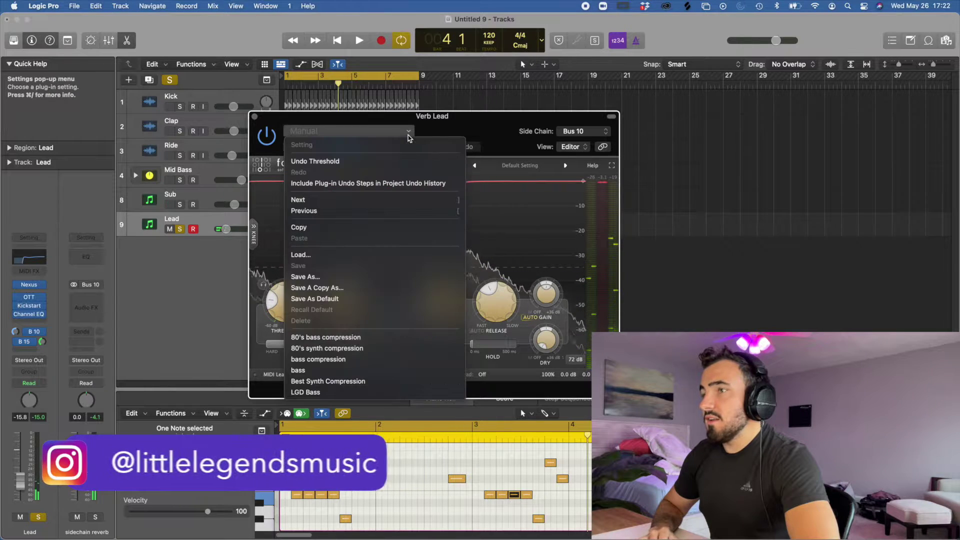
click(358, 382)
key(space)
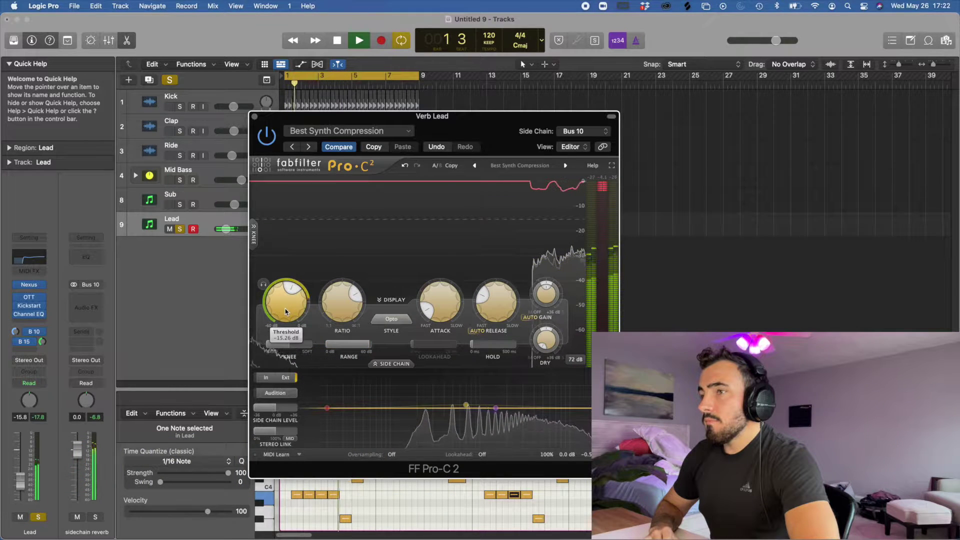
Lower the compressor's threshold to -60 dB during playback to audition extreme ducking of the reverb
drag(284, 309, 283, 323)
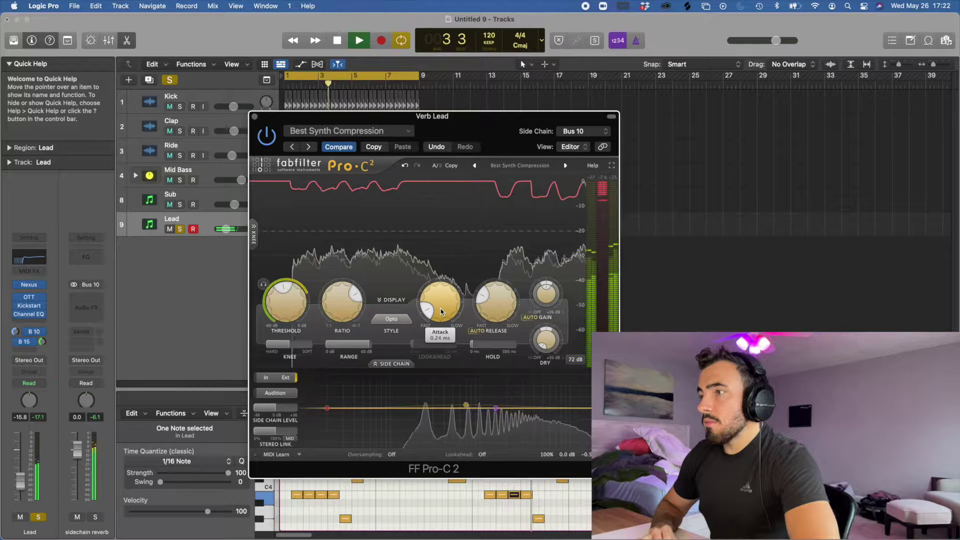
drag(253, 311, 279, 320)
key(space)
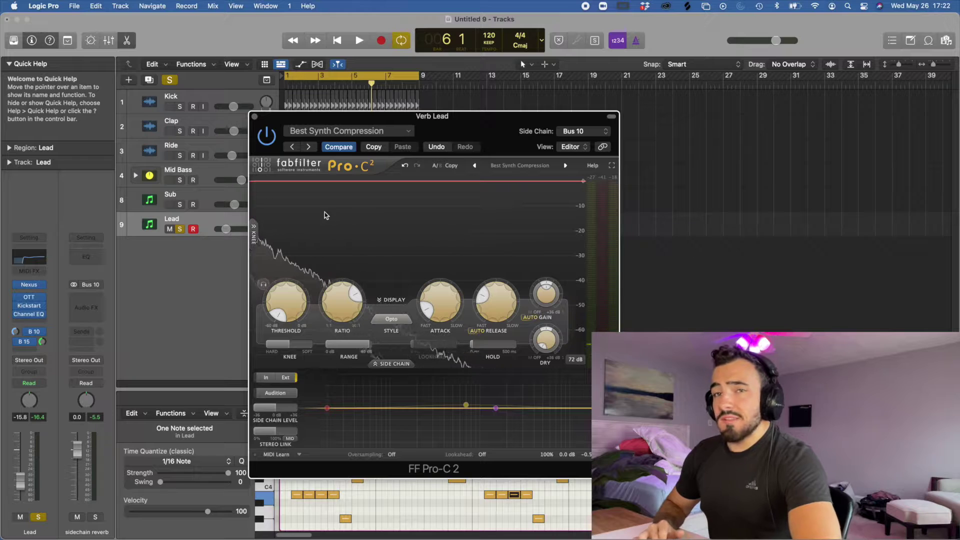
Raise the Pro-C 2 threshold to about -25.6 dB and replay the section to audition the ducking
mouse_move(296, 305)
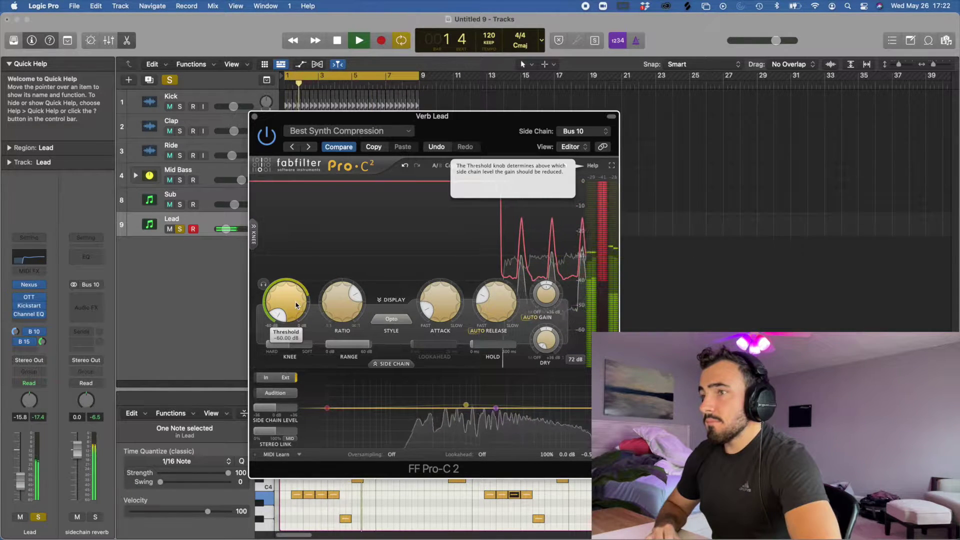
drag(295, 320, 273, 292)
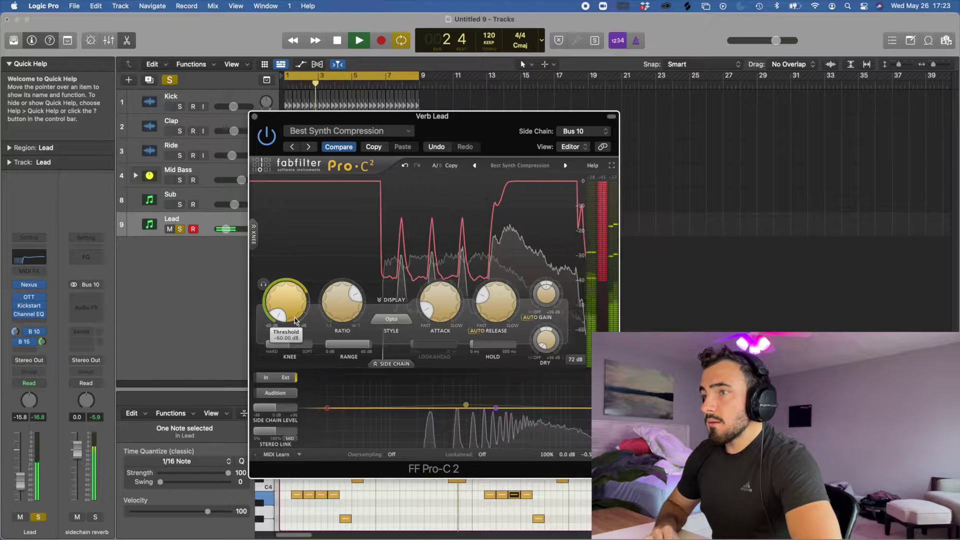
key(space)
key(space)
scroll(274, 291, up, 5)
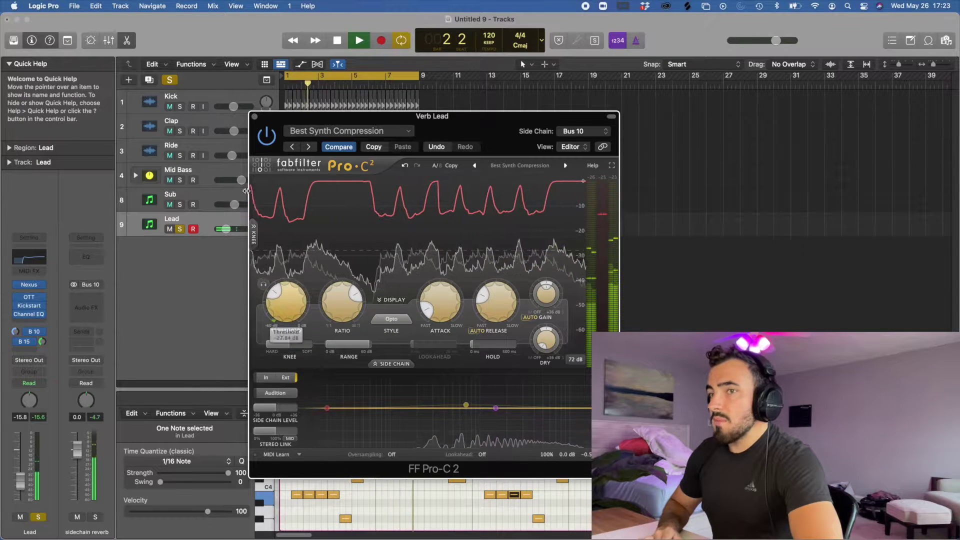
key(space)
key(space)
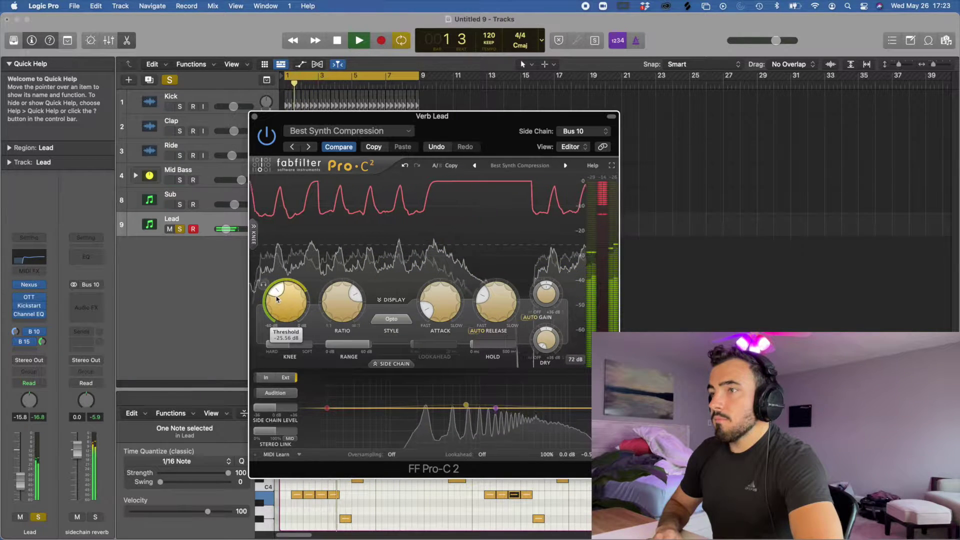
Close the compressor window and set the Lead's Bus 15 reverb send to about +2.6 dB during playback
click(252, 117)
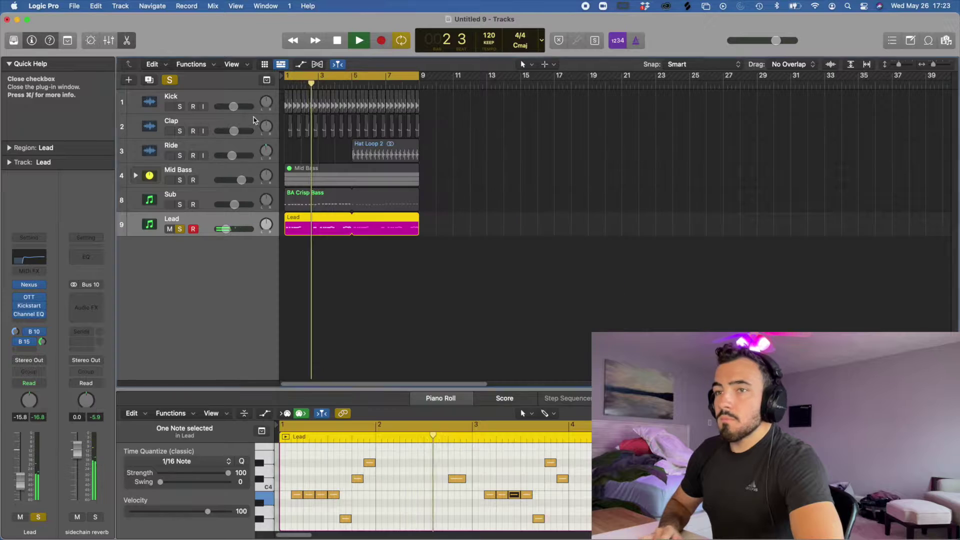
key(space)
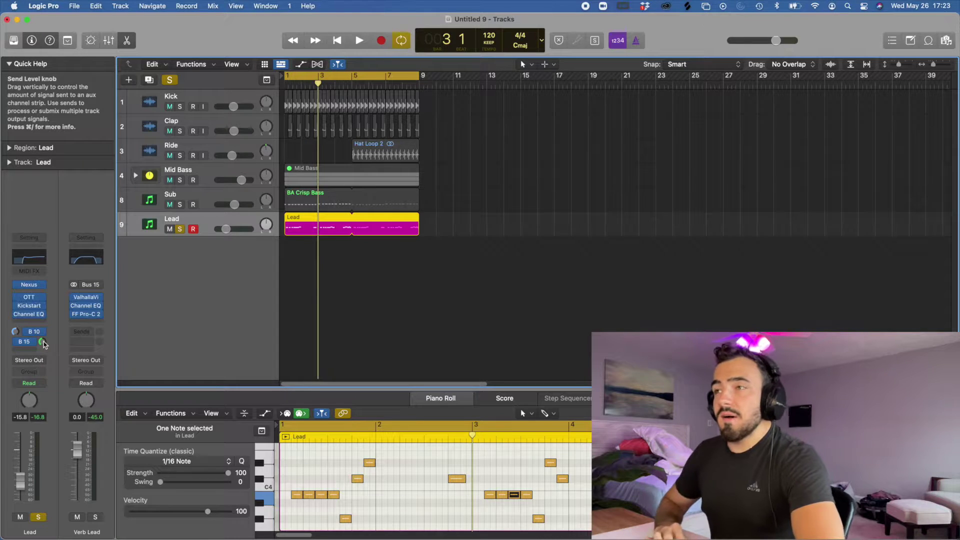
key(space)
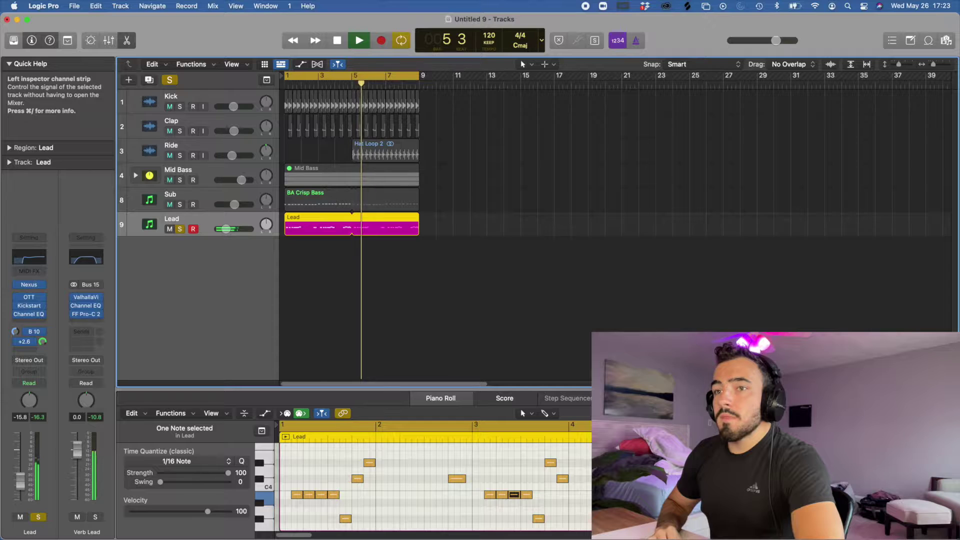
key(space)
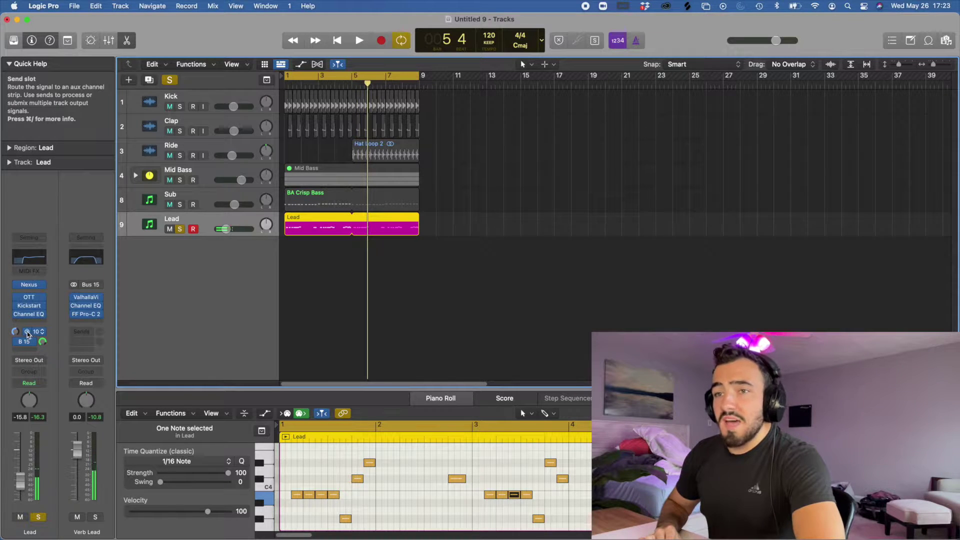
Bypass the Lead's Bus 10 send, audition the reverb while adjusting the Bus 15 send level, and re-enable Bus 10
key(space)
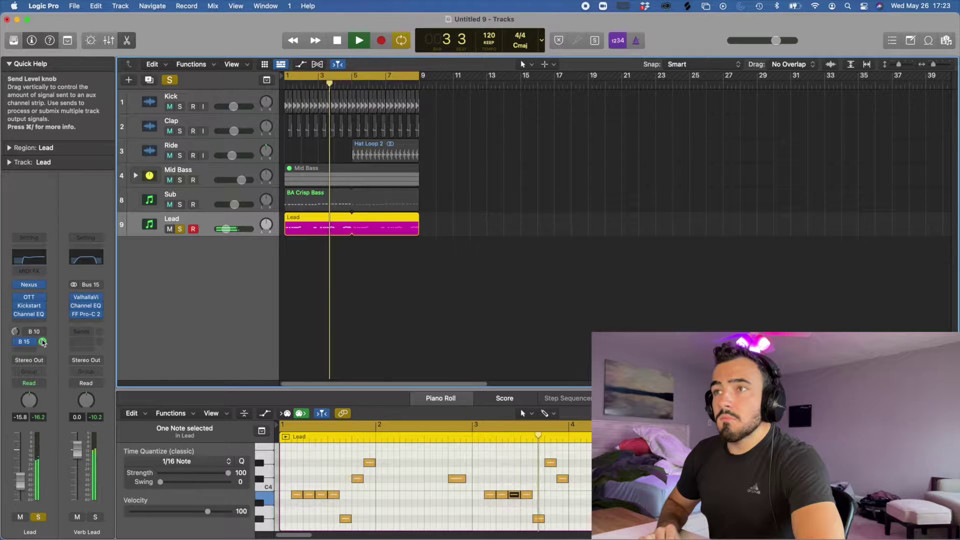
drag(43, 342, 43, 364)
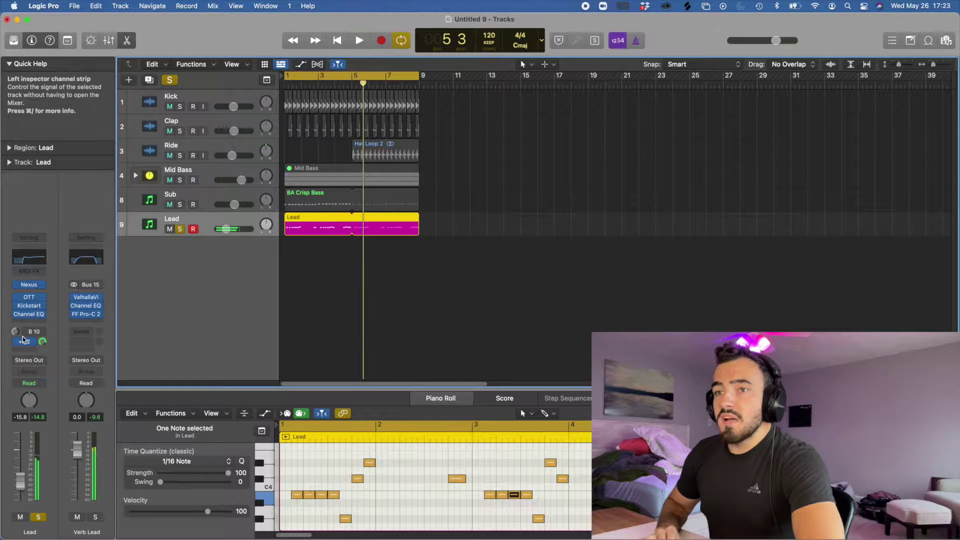
key(space)
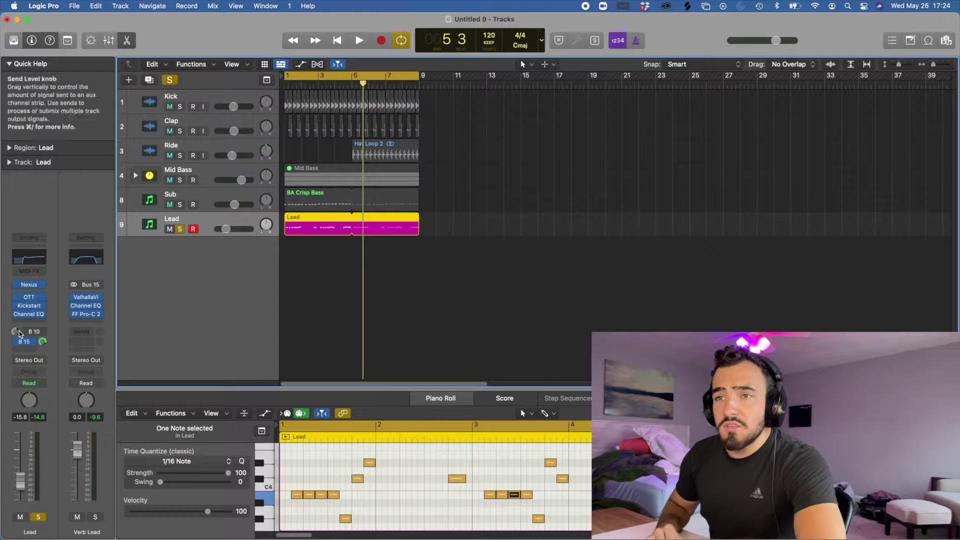
click(16, 332)
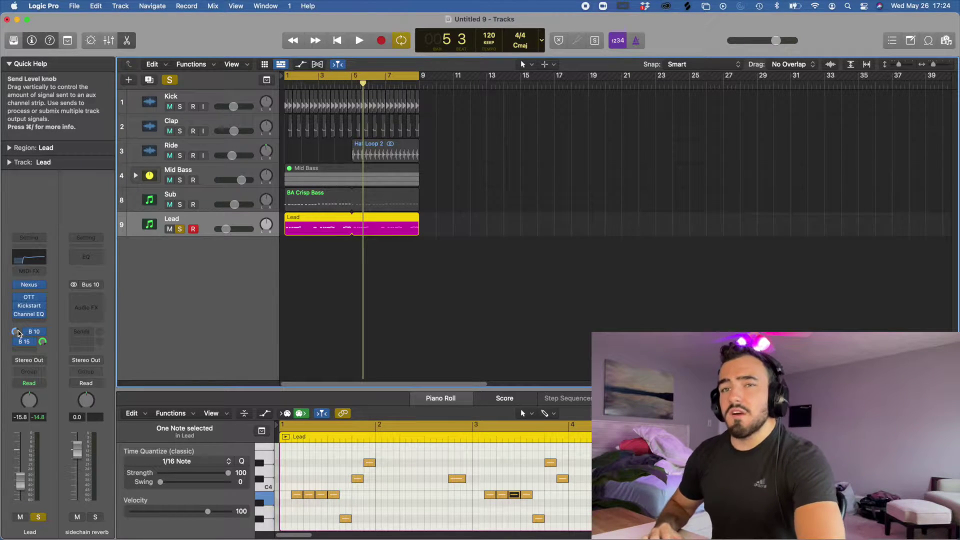
Solo all the tracks, audition the sidechained reverb in the full mix, and lower the Lead volume to -20.0 dB
key(space)
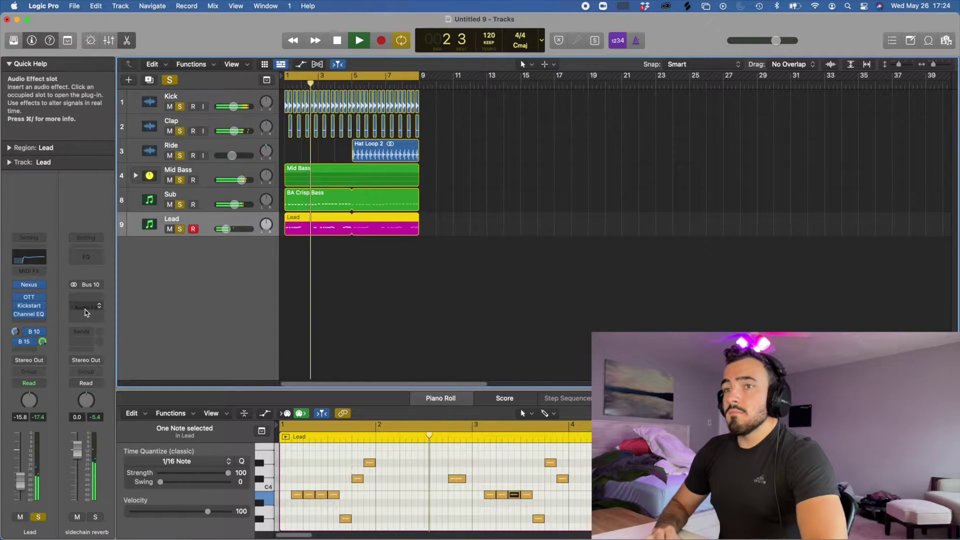
click(26, 342)
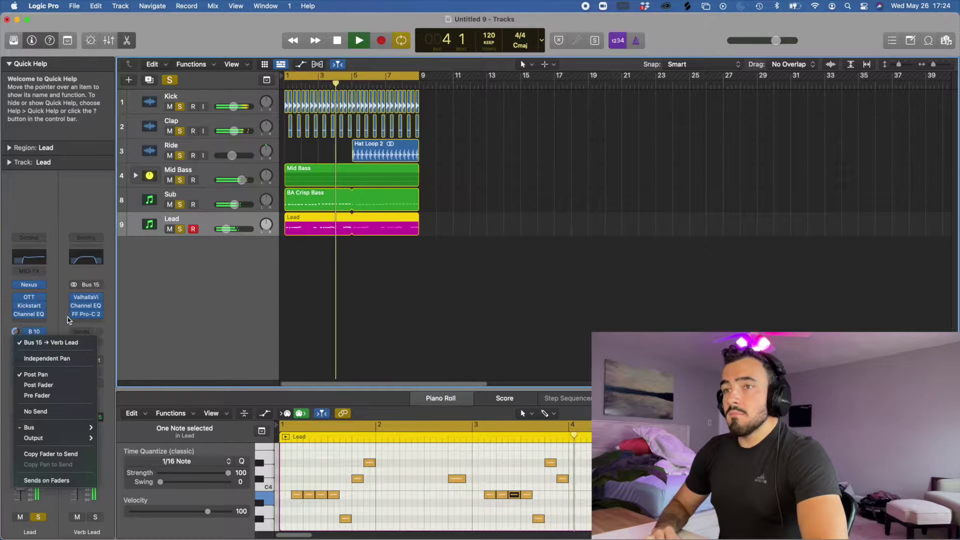
click(50, 343)
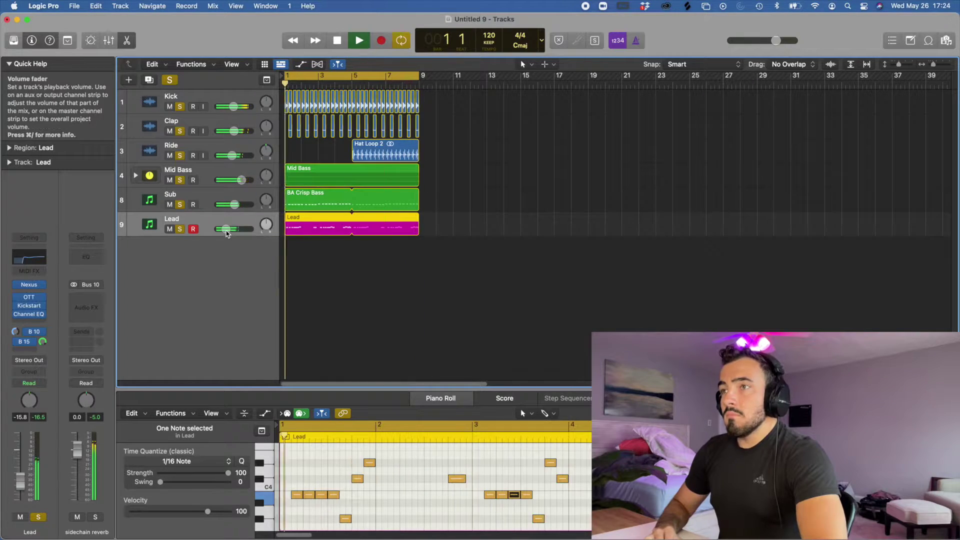
key(space)
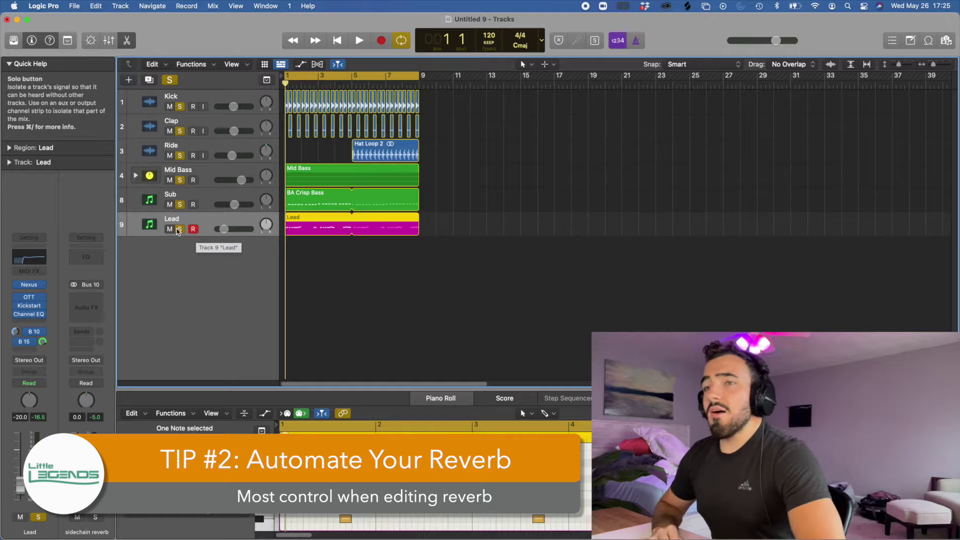
Bypass the Lead's Bus 10 send and lower its Bus 15 send to about -9.4 dB during playback
click(43, 342)
key(space)
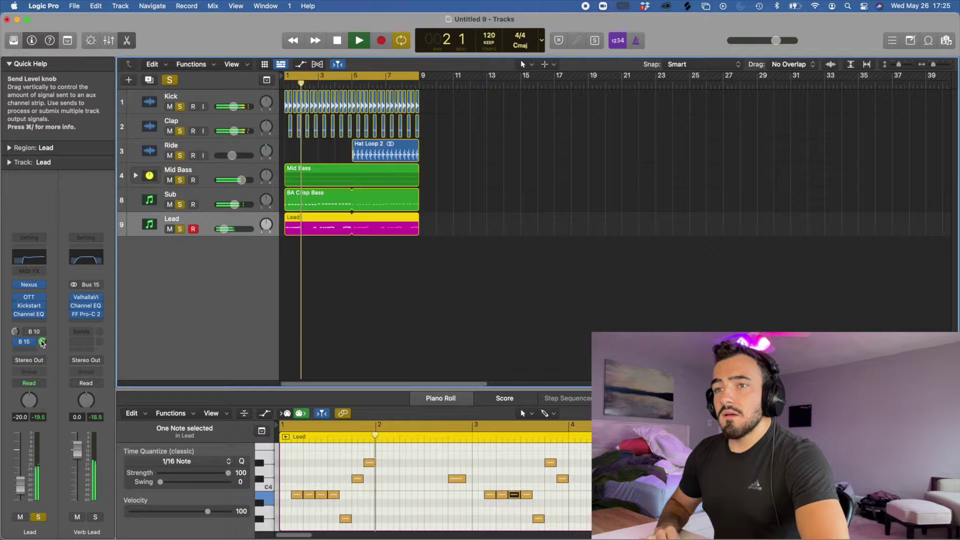
drag(43, 343, 42, 370)
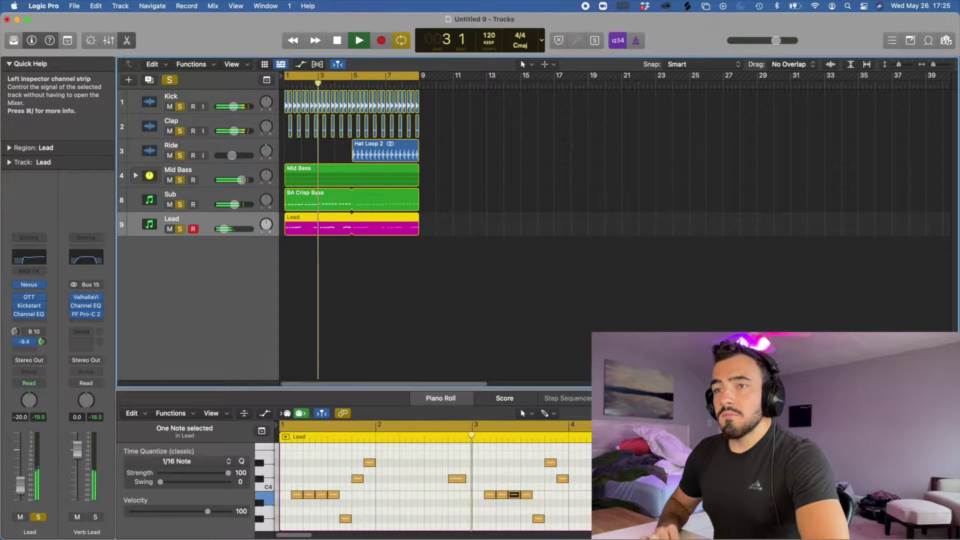
key(space)
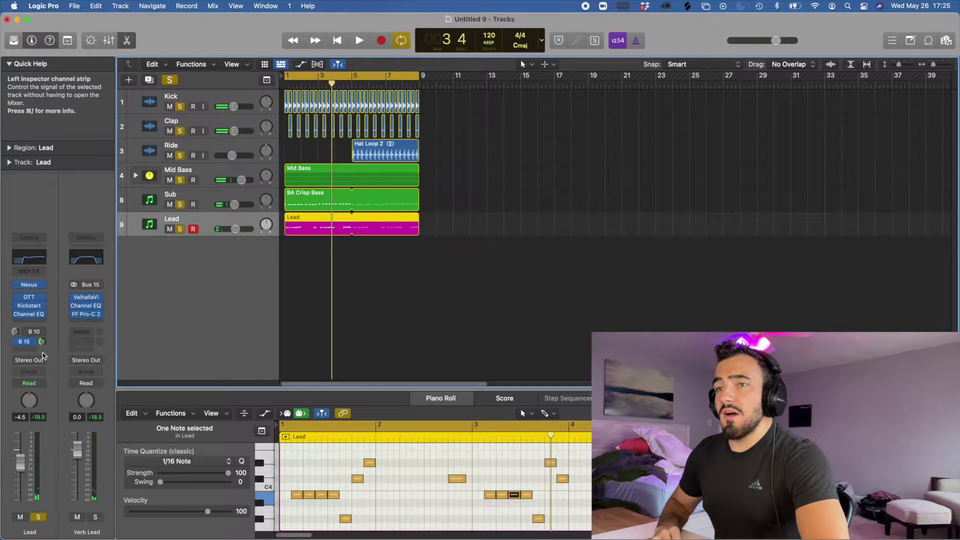
Set the Lead track volume to -5.9 dB while playing the full mix
key(space)
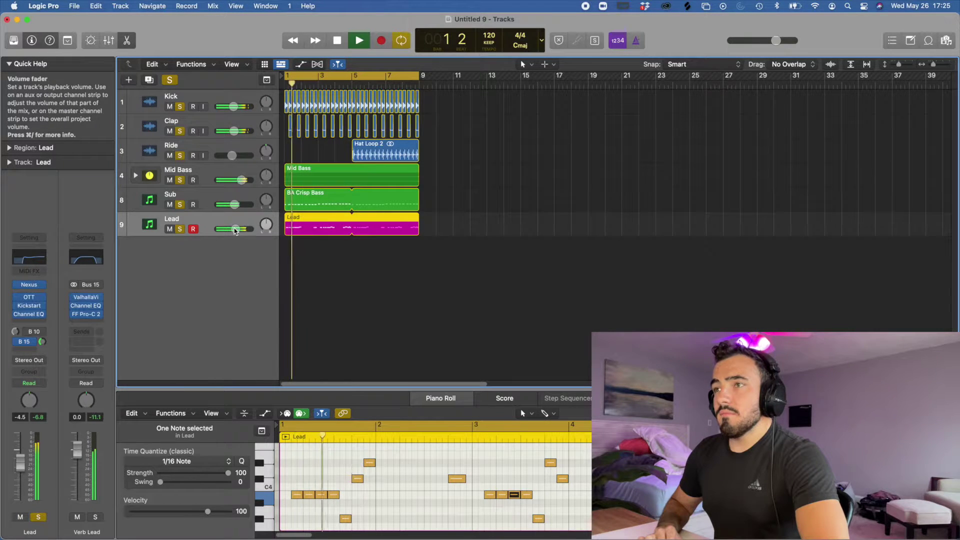
drag(235, 230, 234, 229)
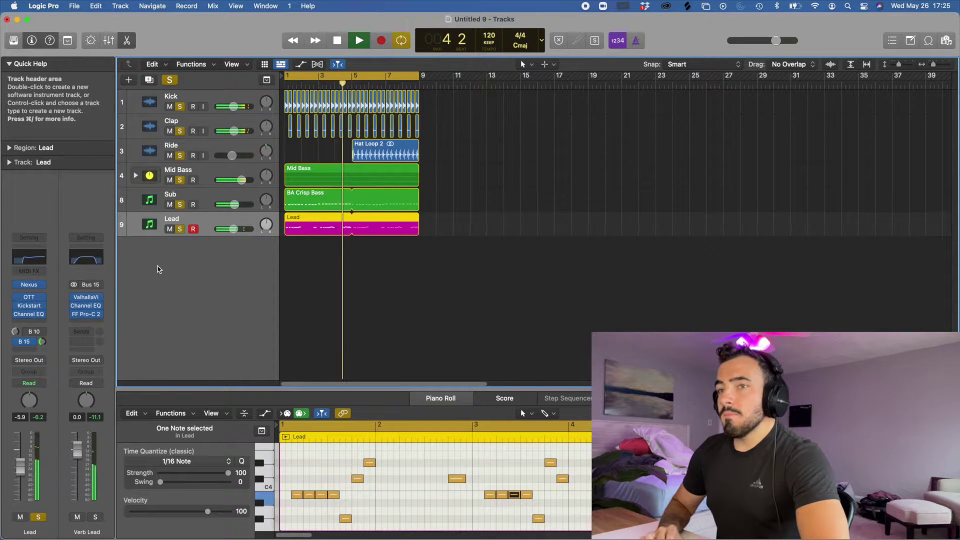
key(space)
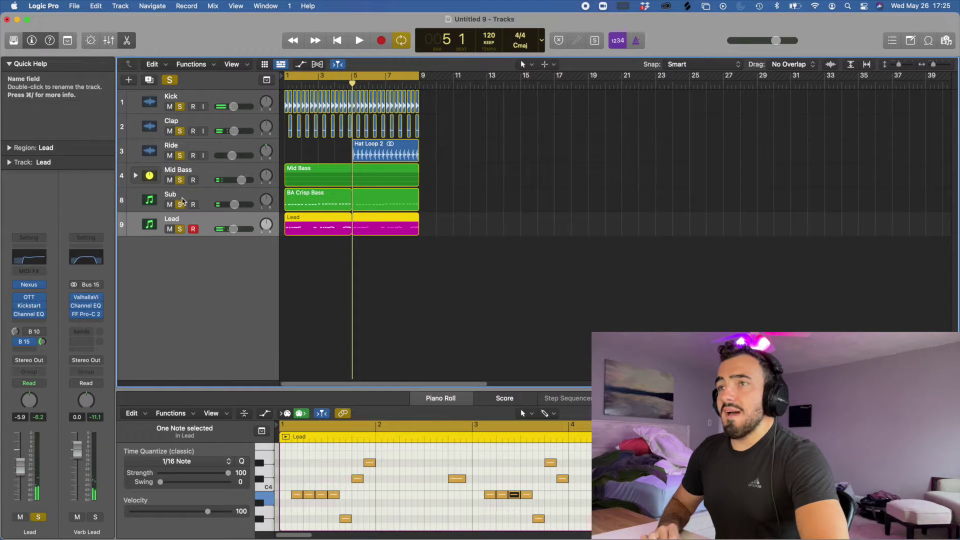
Unsolo Clap, Ride, Mid Bass and Sub, and shorten the cycle range to run from bar 1 to bar 5
drag(180, 205, 180, 131)
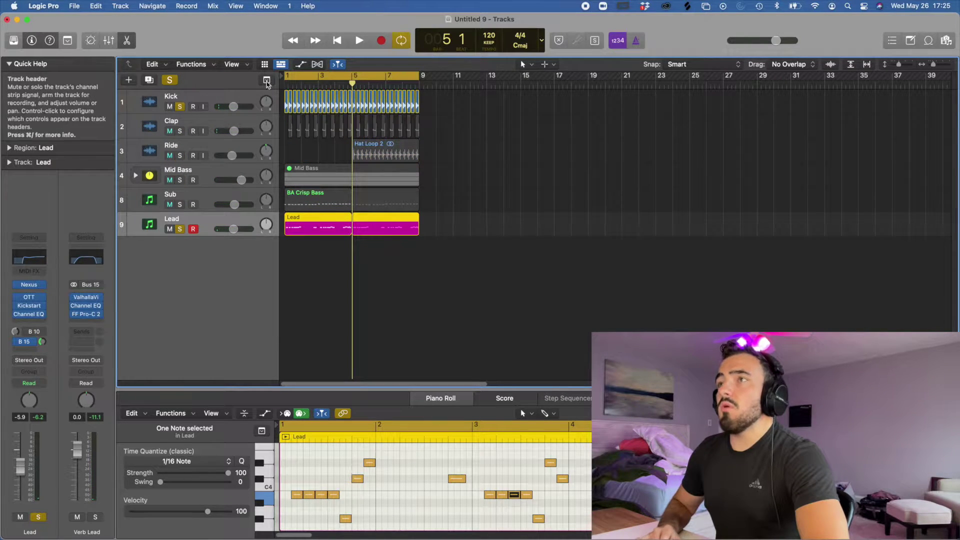
click(292, 79)
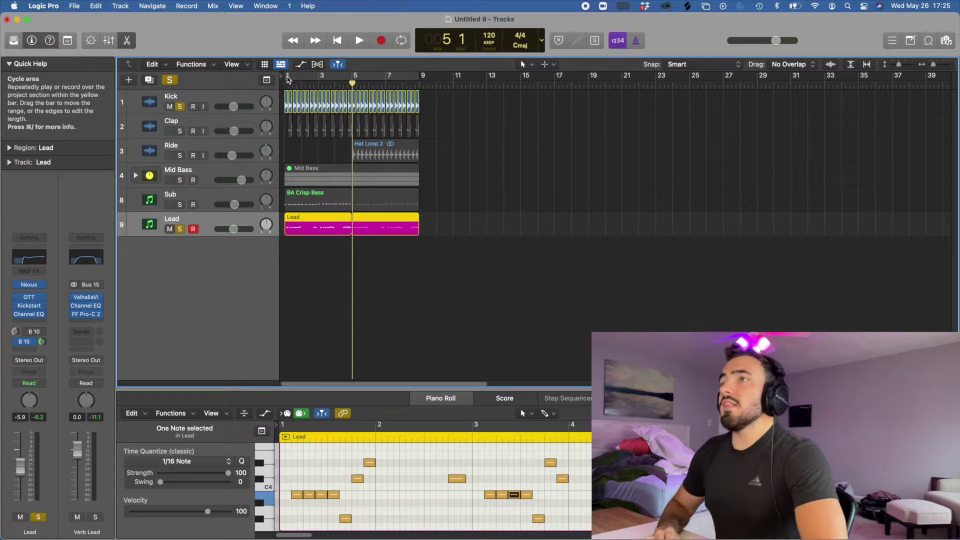
click(287, 77)
click(295, 76)
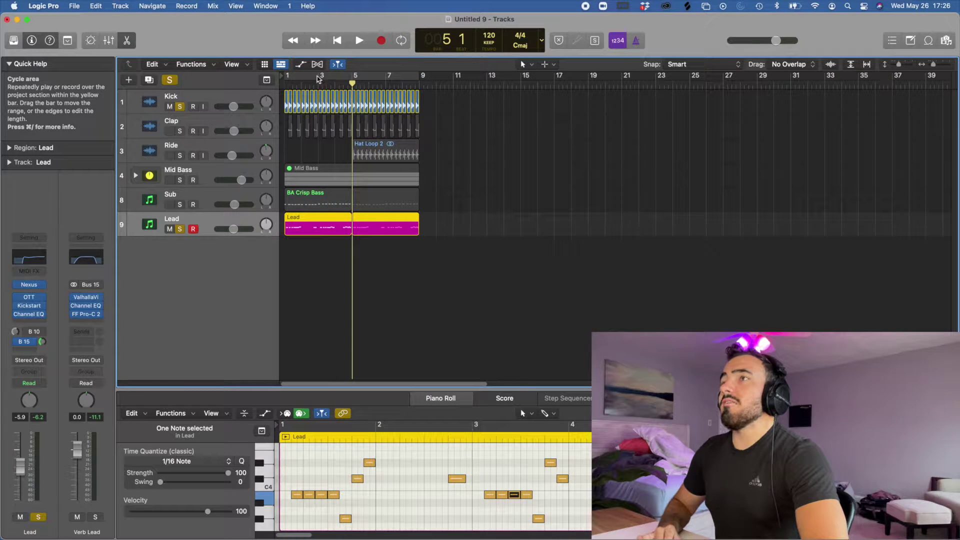
click(317, 79)
click(317, 79)
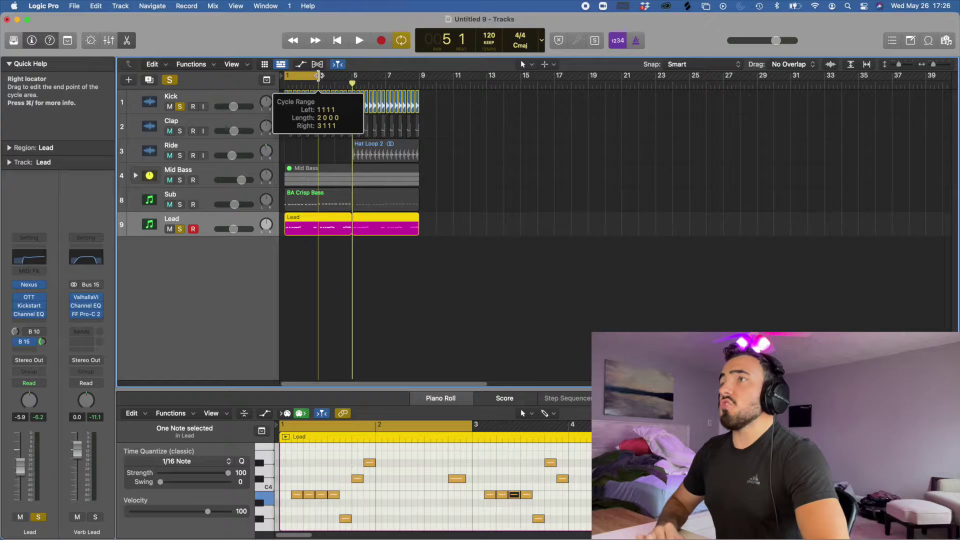
click(310, 76)
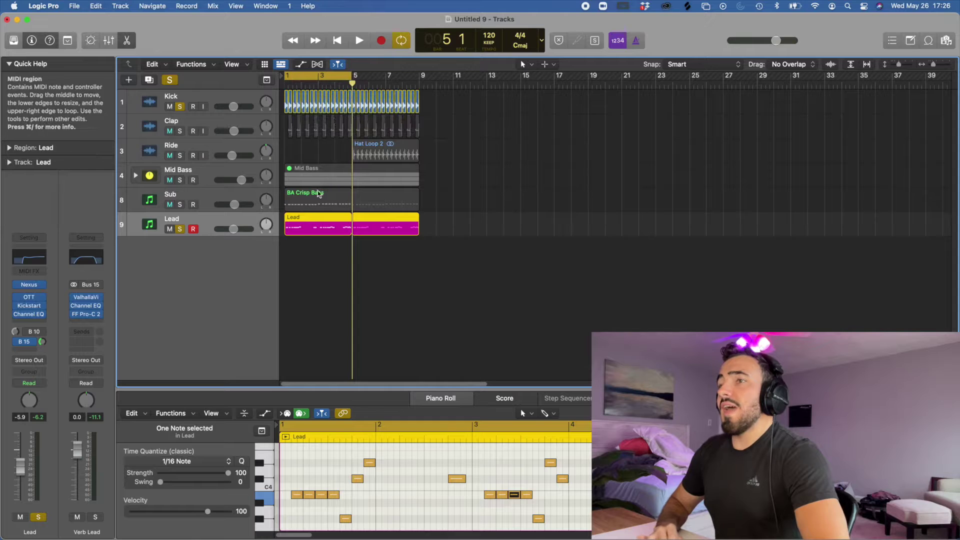
Audition the soloed Kick and Lead, and create an arrangement track for the Verb Lead aux channel
key(space)
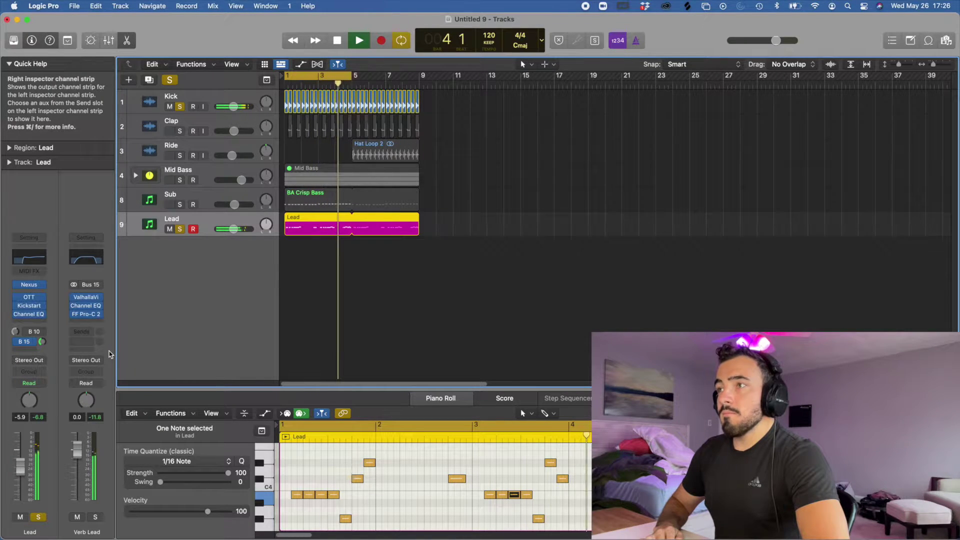
key(space)
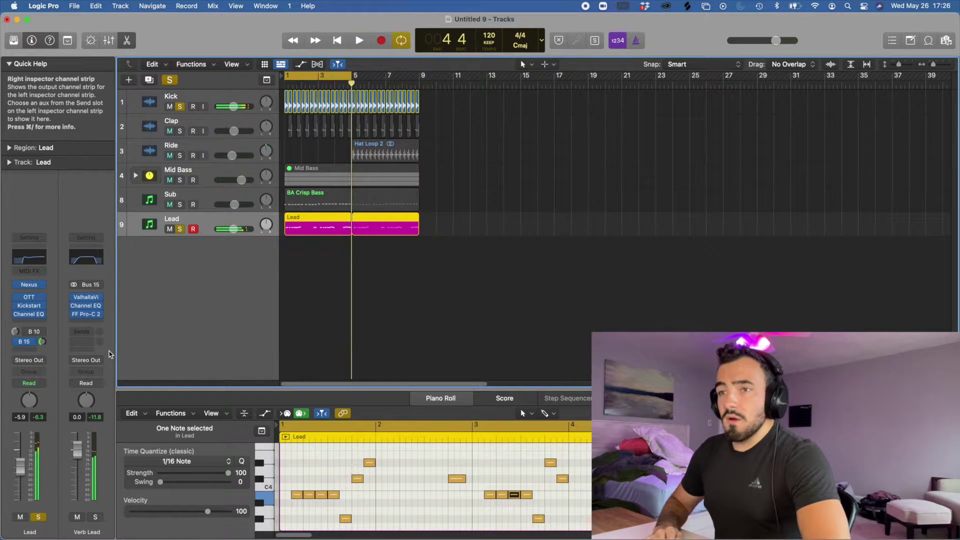
right_click(109, 351)
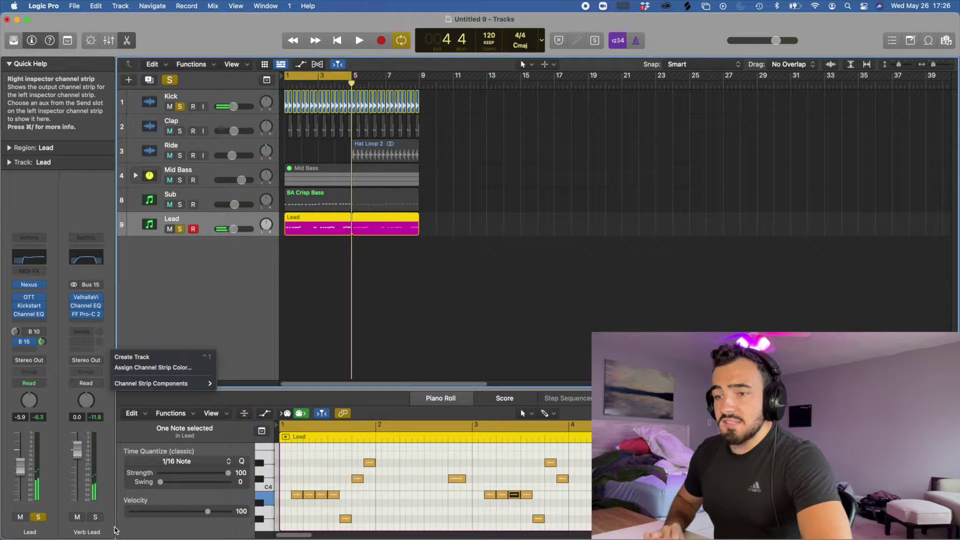
click(265, 160)
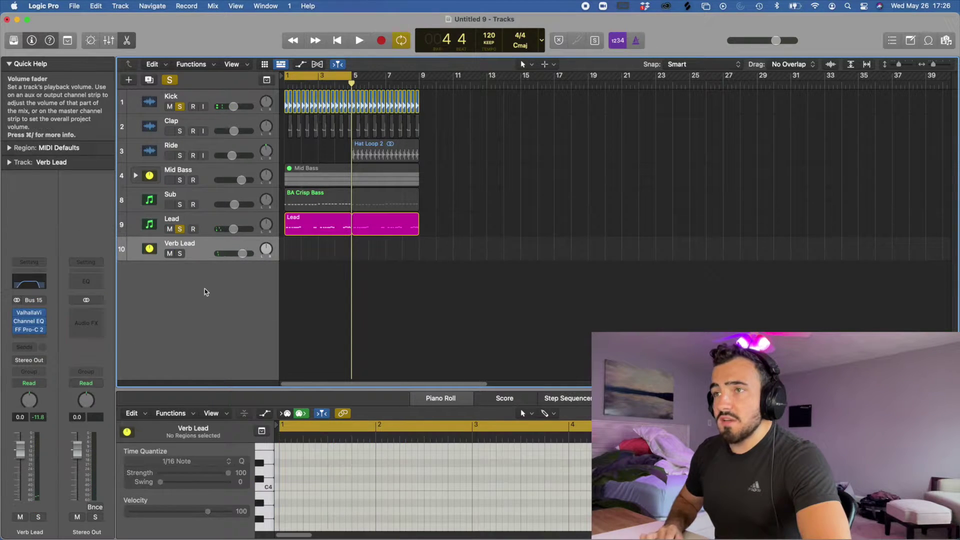
Solo the Verb Lead track, unsolo Lead, and audition the reverb alone against the kick
click(181, 254)
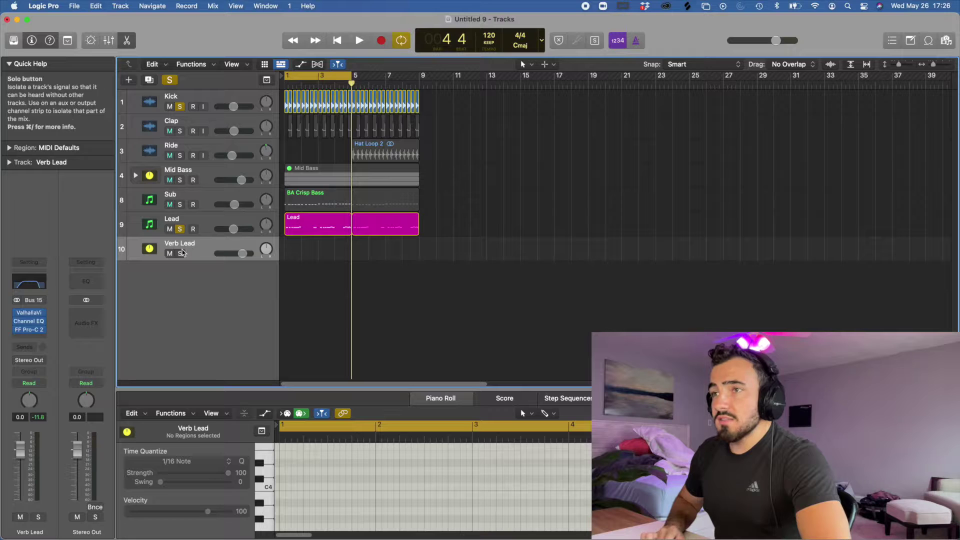
key(space)
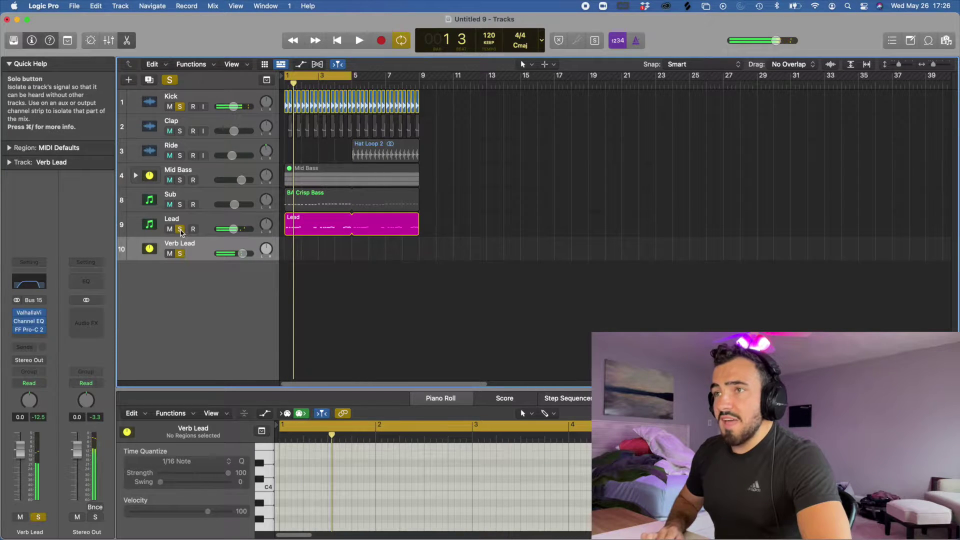
click(180, 229)
key(space)
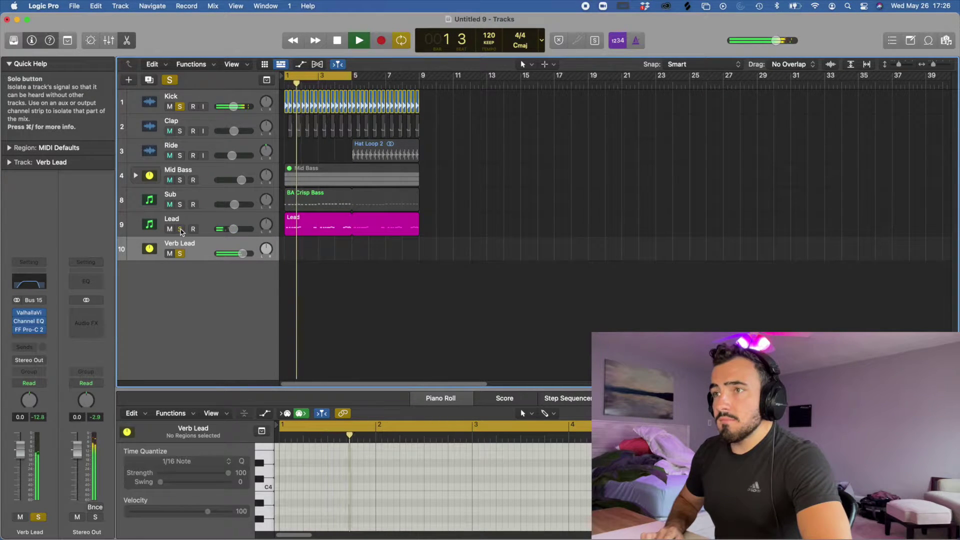
key(space)
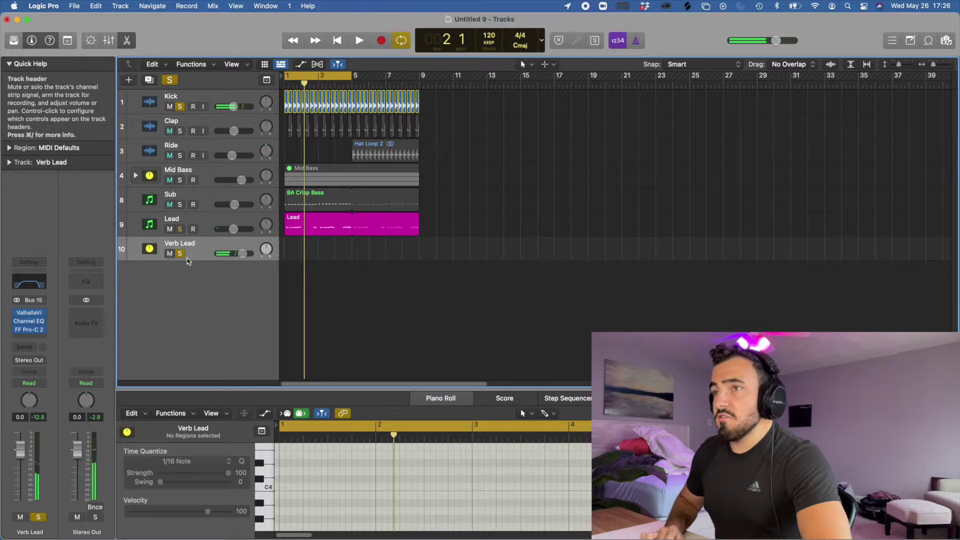
Show the track automation and add a +0.0 dB volume point on Verb Lead at bar 1
click(300, 64)
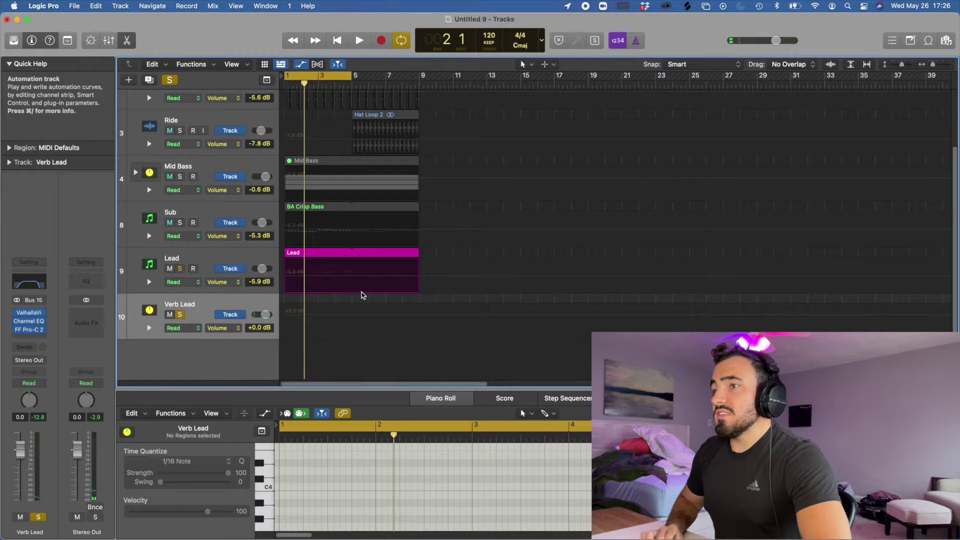
click(294, 320)
key(super+Right)
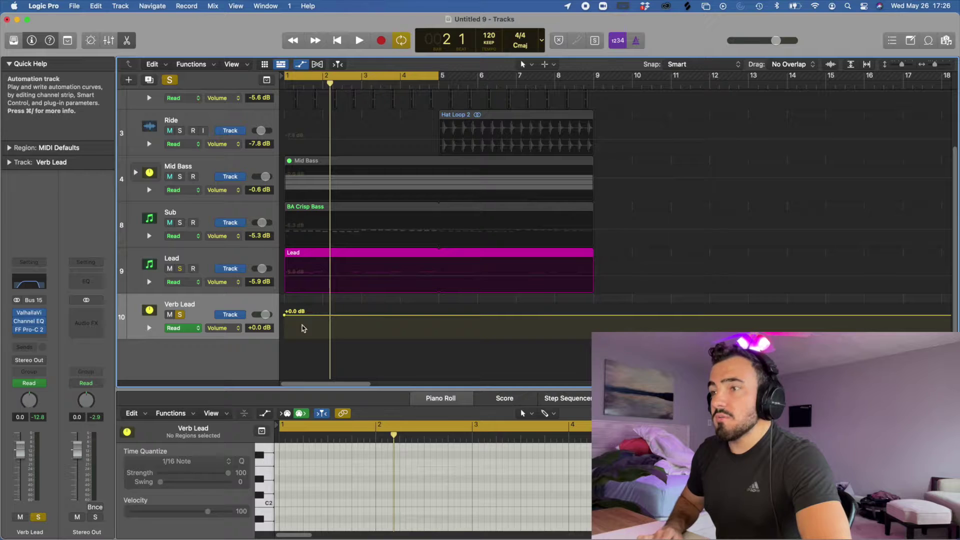
Try the Verb Lead volume automation at -∞ dB during playback, return it to +0.0 dB and listen again
key(space)
drag(284, 318, 273, 337)
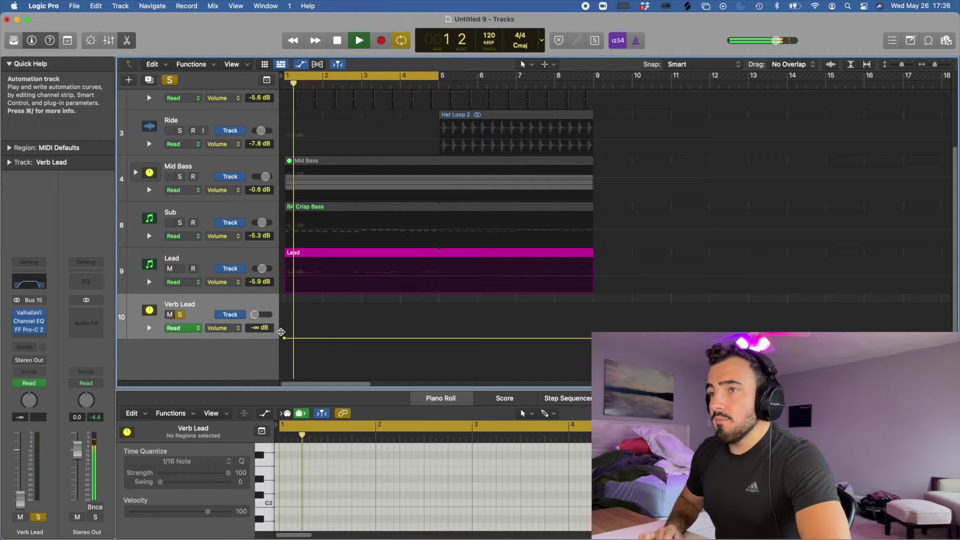
key(space)
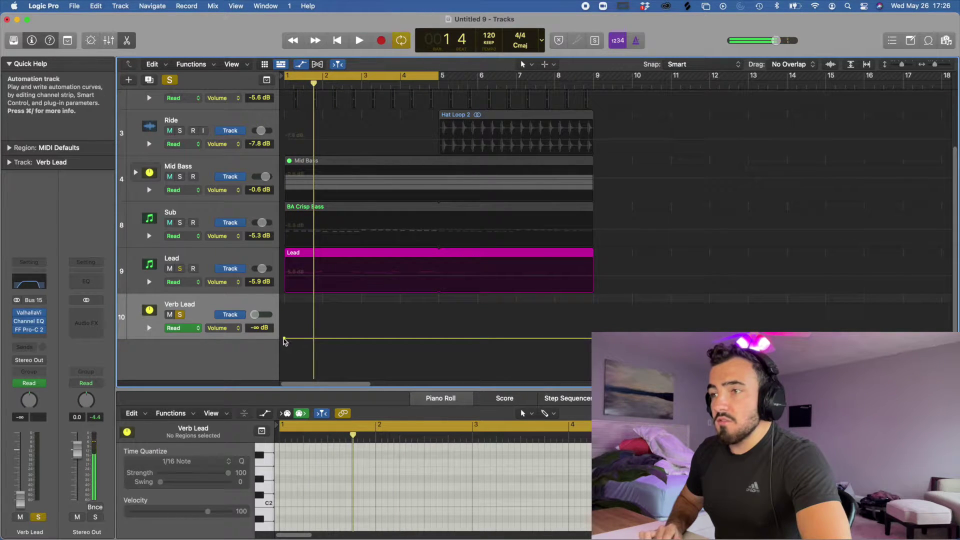
drag(281, 338, 283, 315)
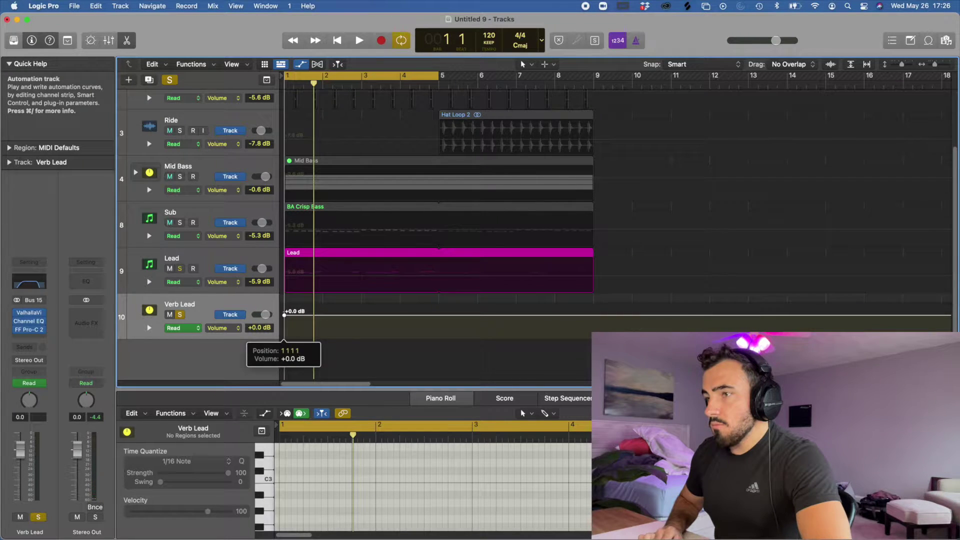
key(space)
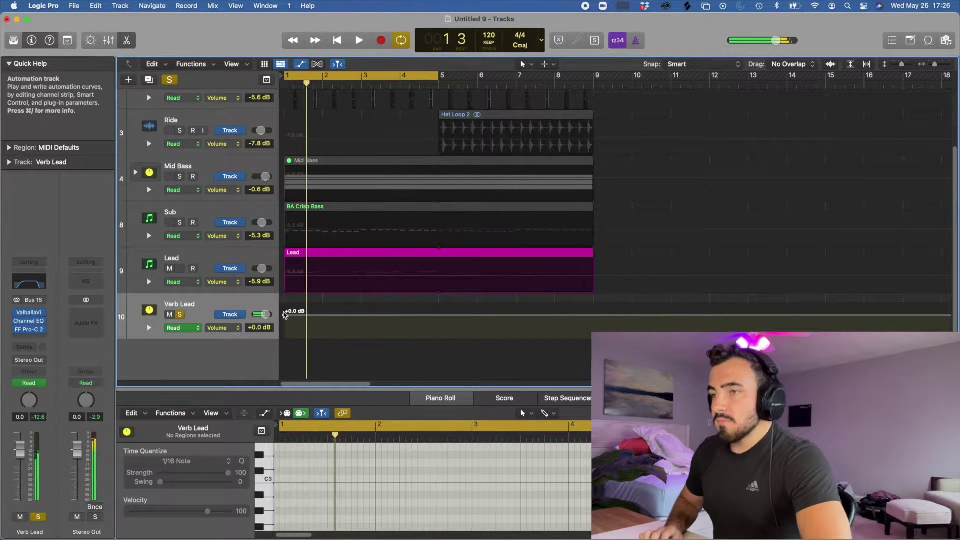
Solo the Lead track alongside Verb Lead, audition both with the kick, and hide the track automation
key(Up)
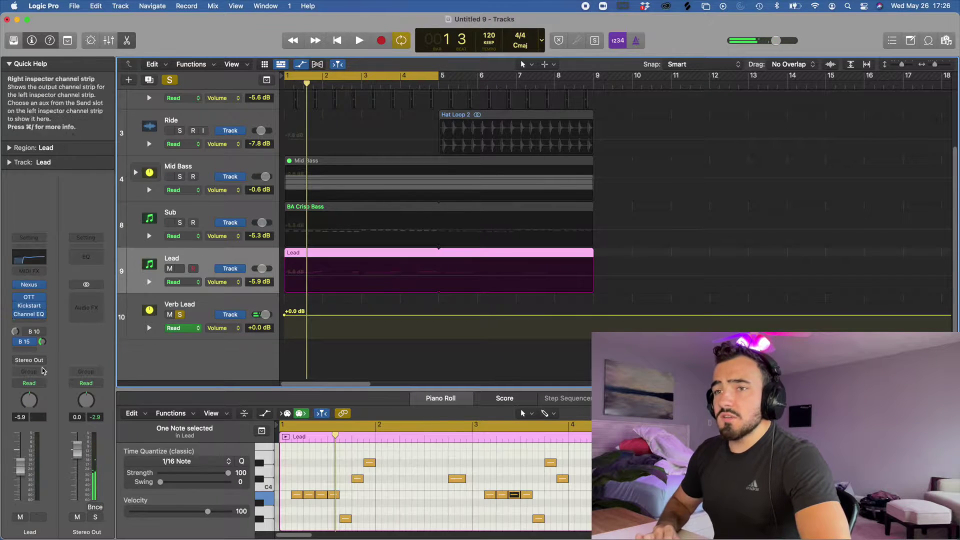
click(42, 342)
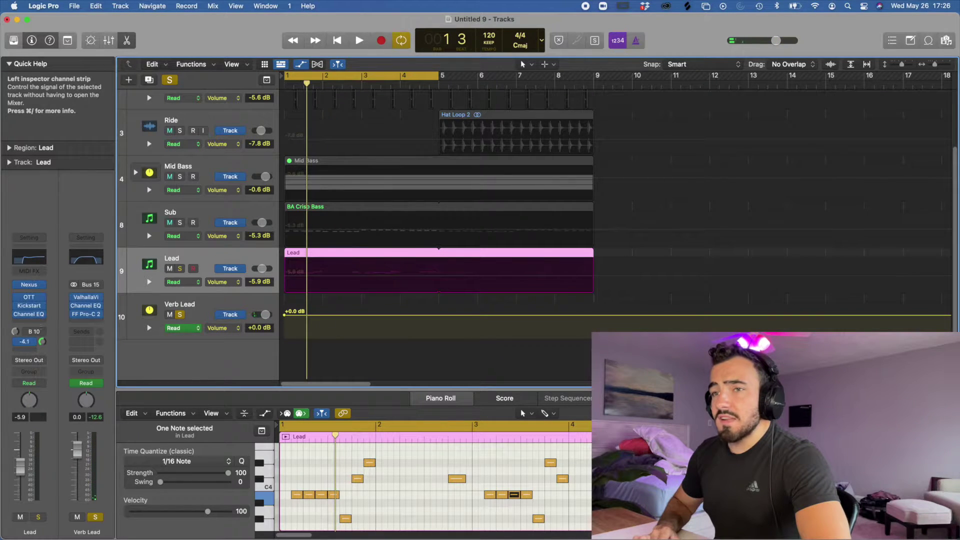
key(space)
key(ctrl+s)
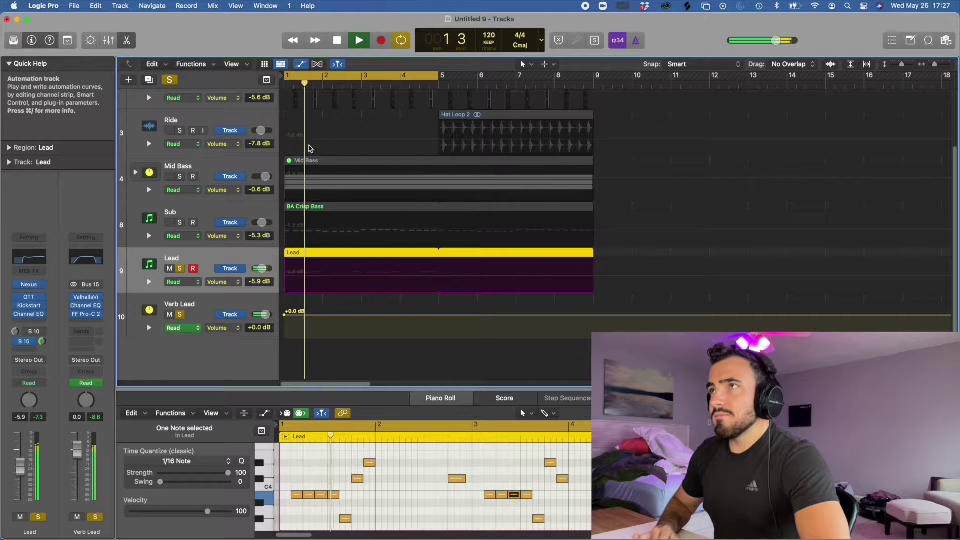
key(space)
click(300, 64)
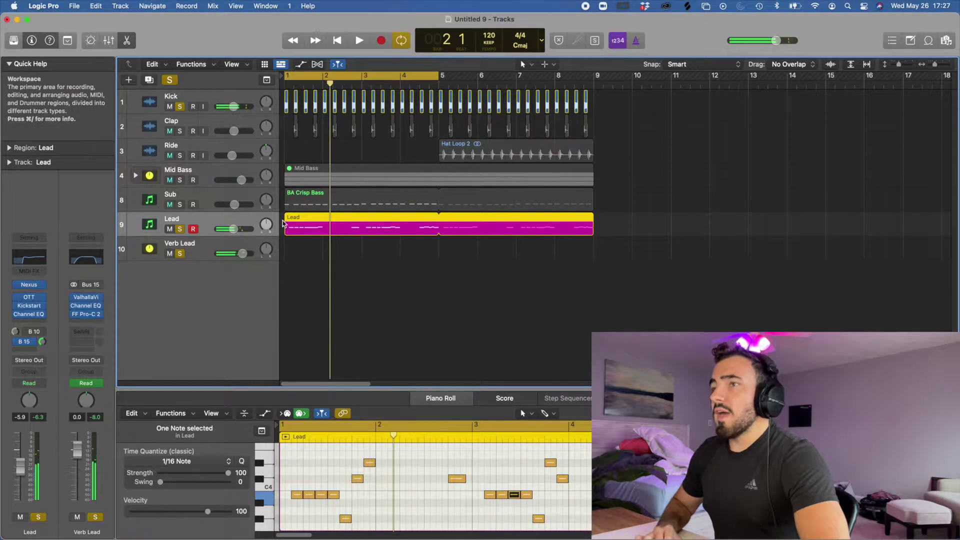
Show the automation and ramp Verb Lead's volume from +0.0 dB at bar 2 to +6.0 dB just before bar 2 beat 4
click(195, 243)
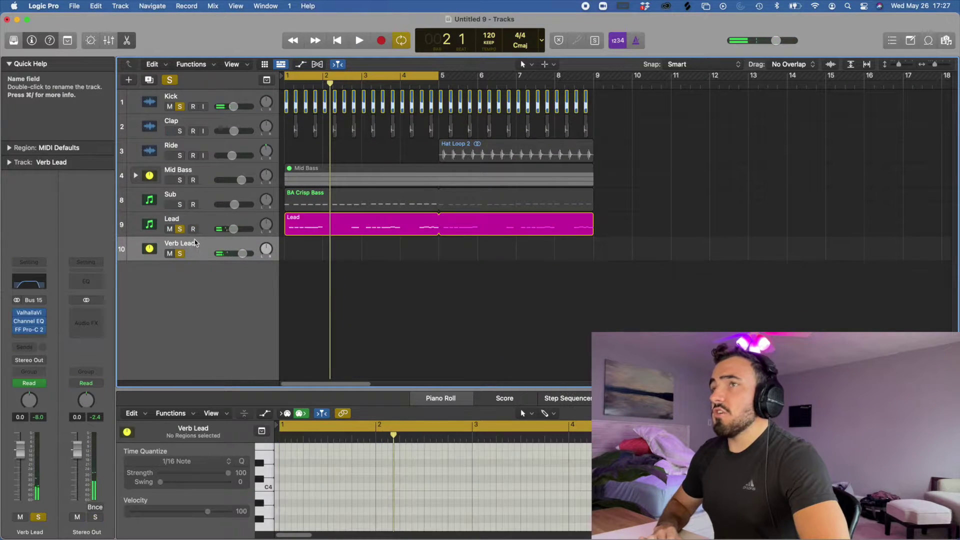
click(524, 64)
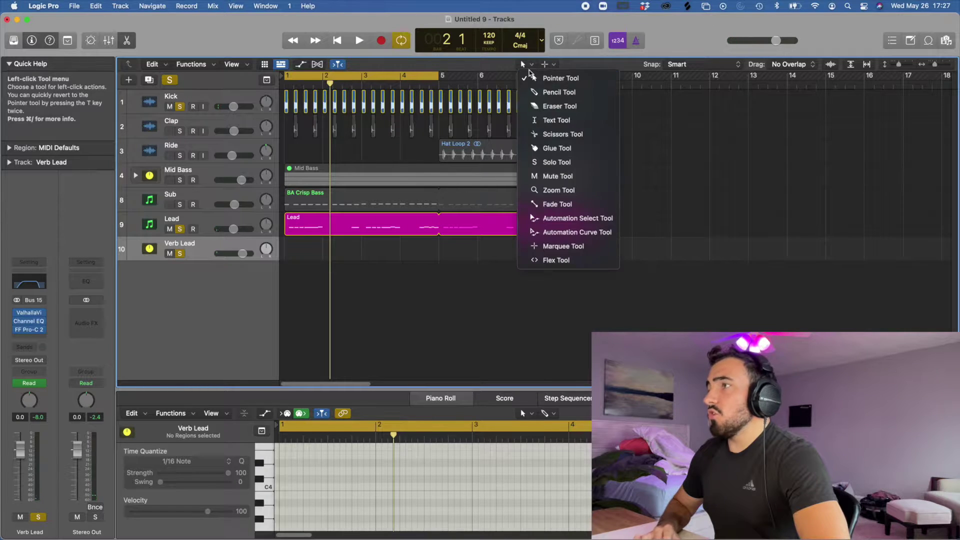
click(301, 65)
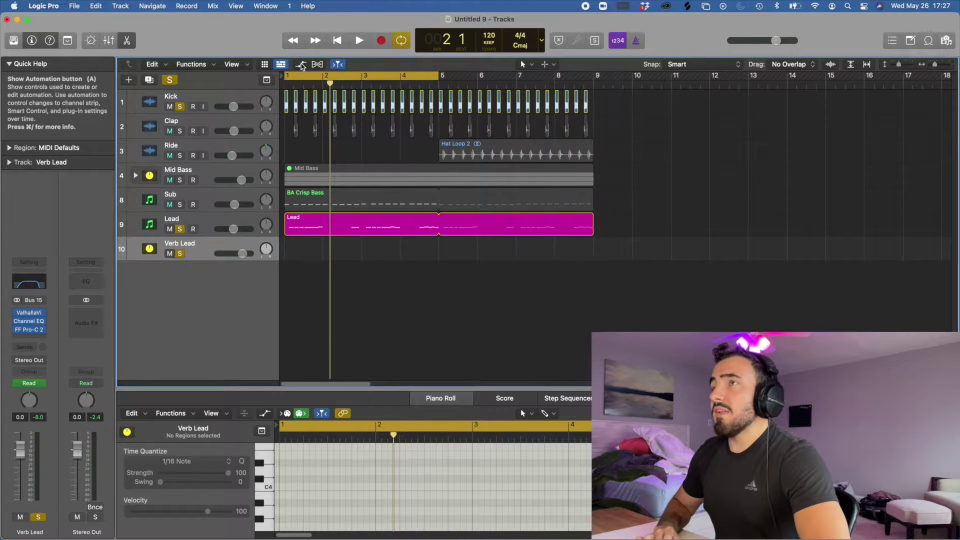
click(301, 64)
key(super+Right)
key(super+Right)
scroll(310, 282, left, 3)
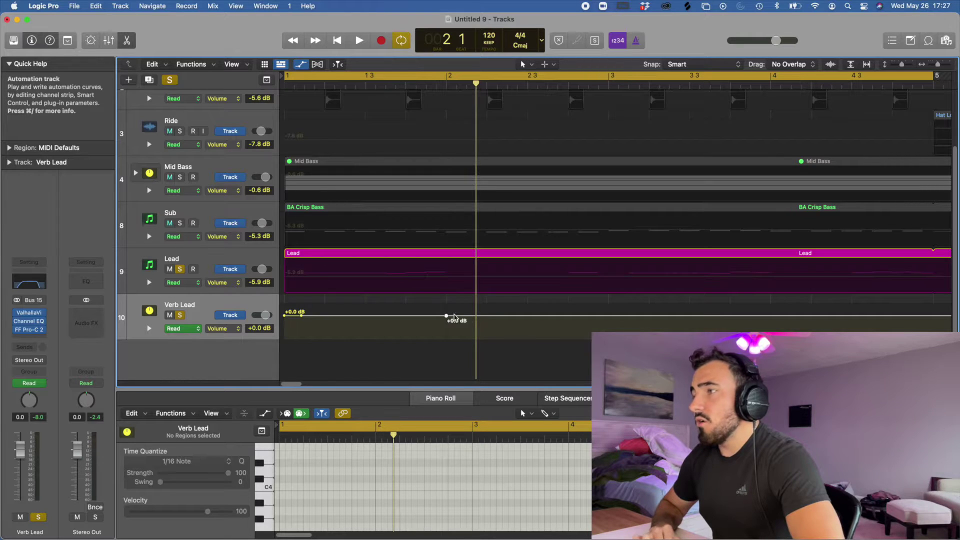
click(570, 316)
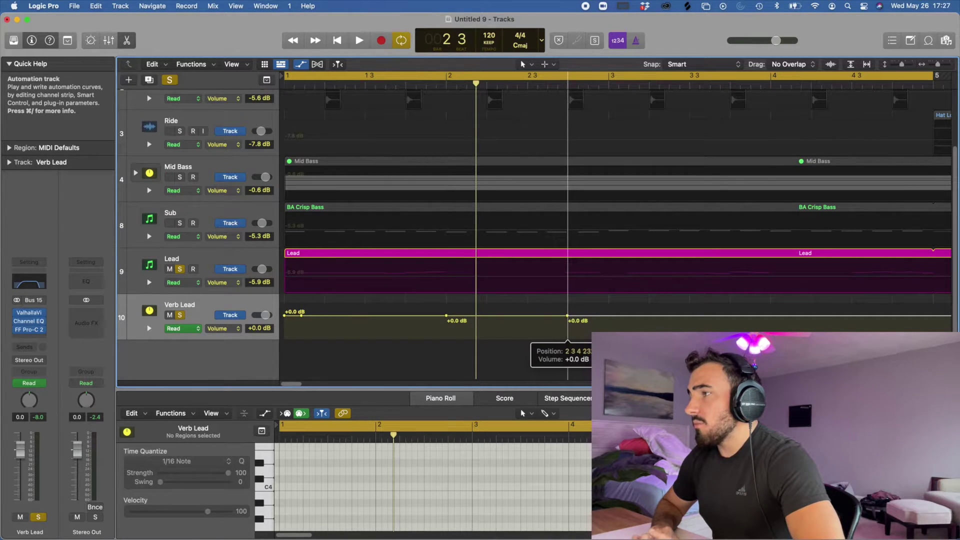
key(Left)
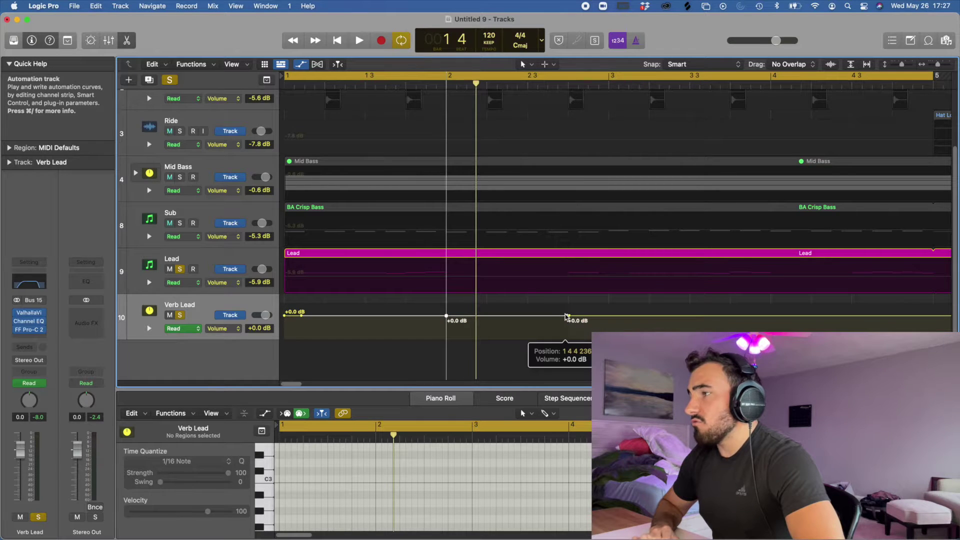
drag(568, 317, 568, 306)
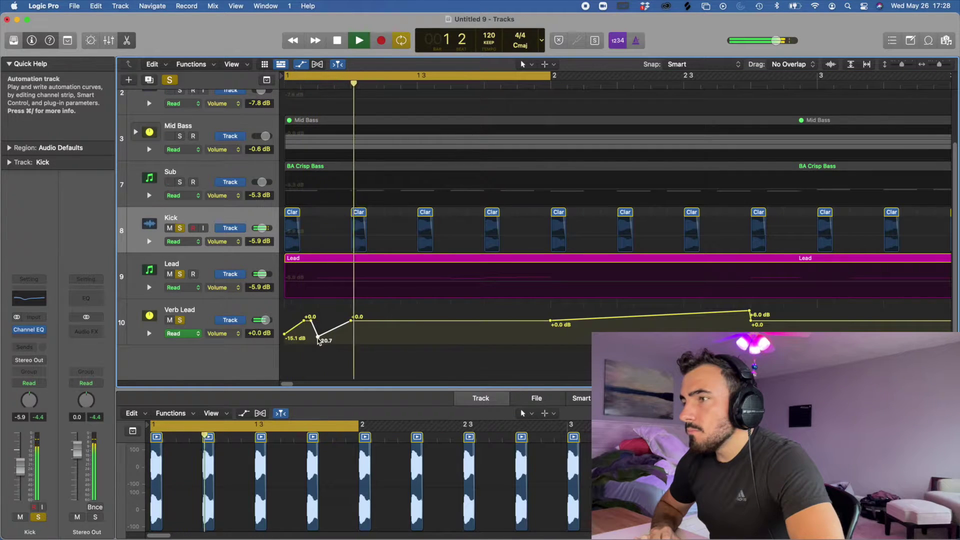
Add Verb Lead volume dips of -14.3 dB at bar 1 beat 2 and -8.6 dB halfway to beat 3, auditioning each
drag(315, 336, 351, 336)
key(space)
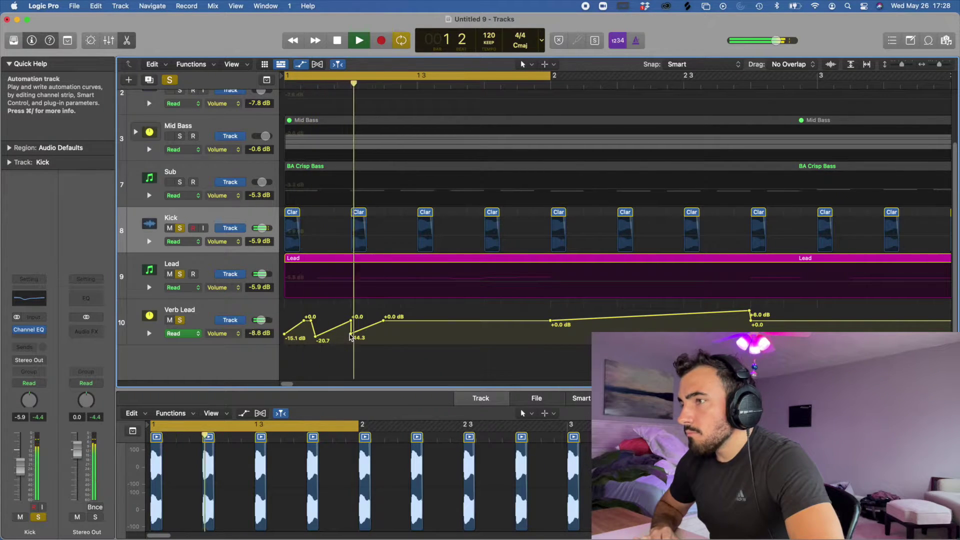
key(space)
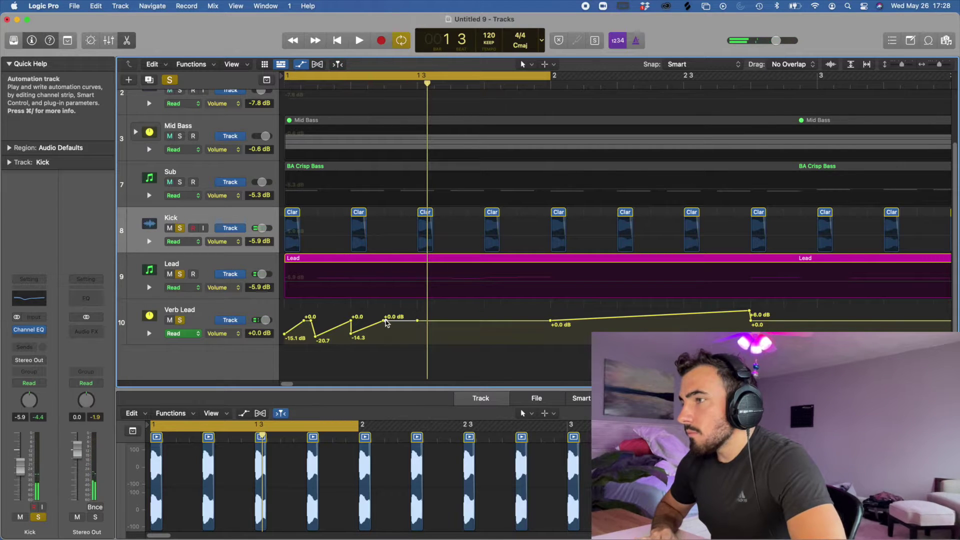
drag(384, 321, 384, 334)
key(space)
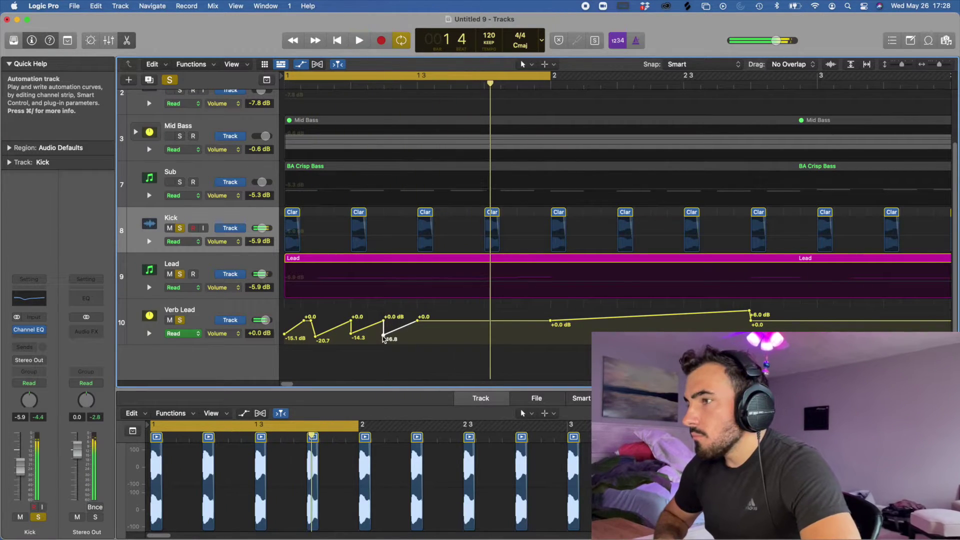
key(space)
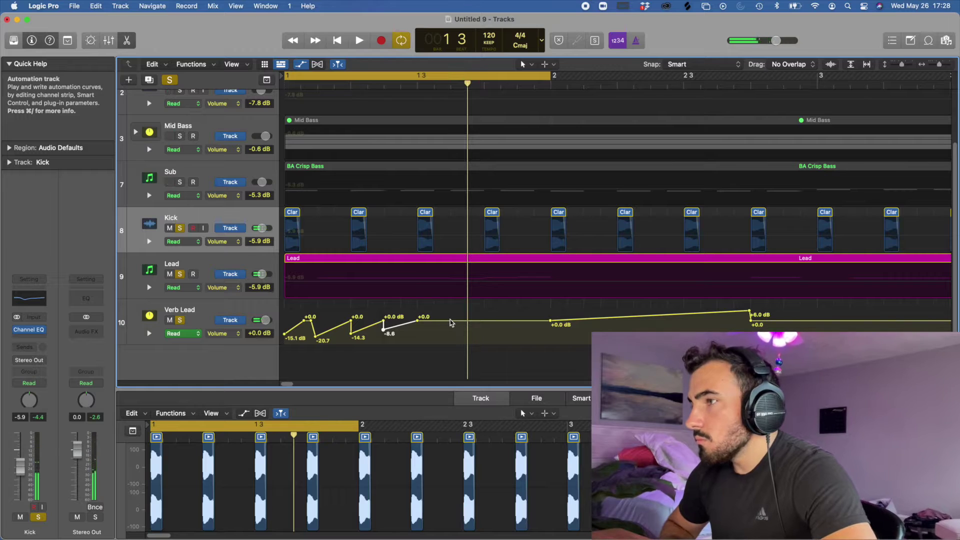
Dip the Verb Lead volume to -∞ dB at bar 1 beat 3, with a rise through -6.5 dB, and audition it
drag(418, 321, 417, 342)
key(space)
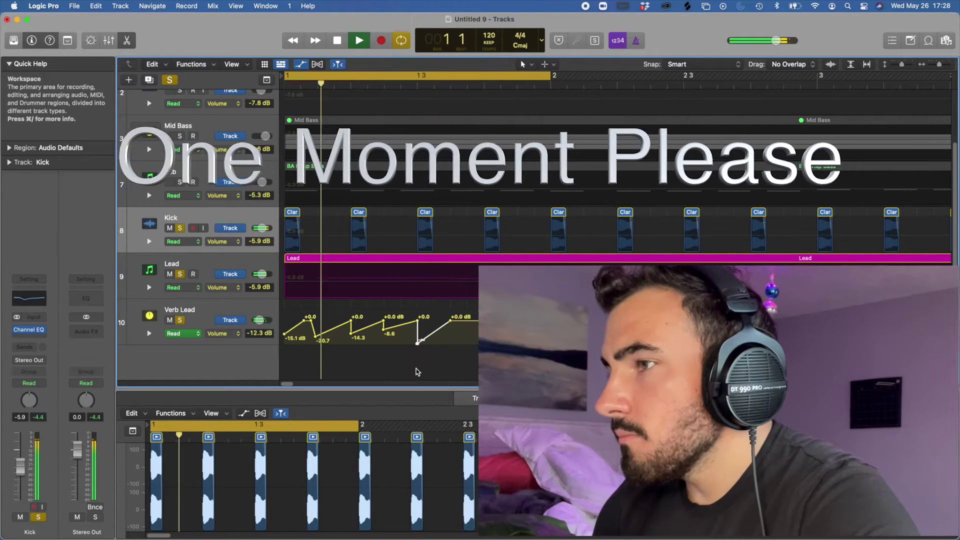
key(space)
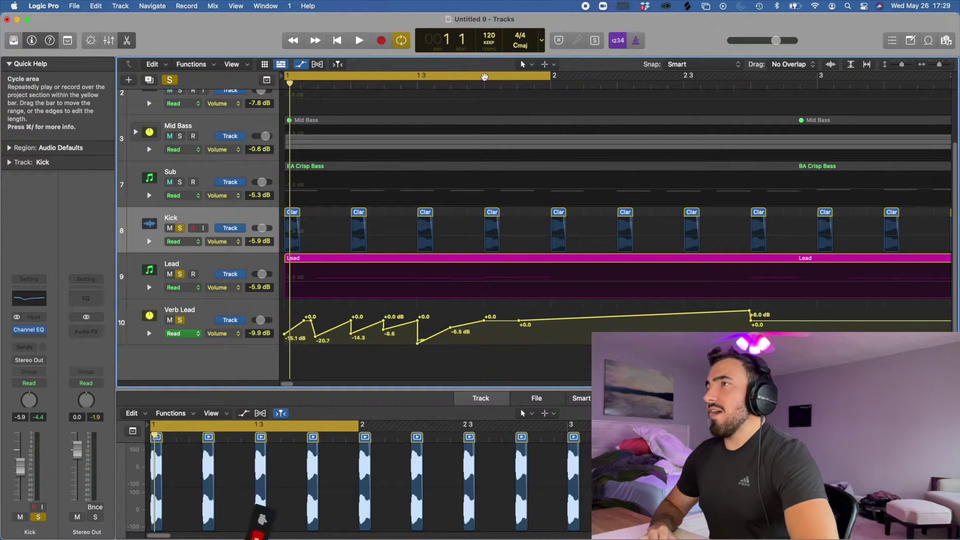
Start the cycle range at bar 1 beat 3, and automate Verb Lead from -∞ dB at beat 4 up to +1.2 dB at bar 2
drag(484, 77, 782, 77)
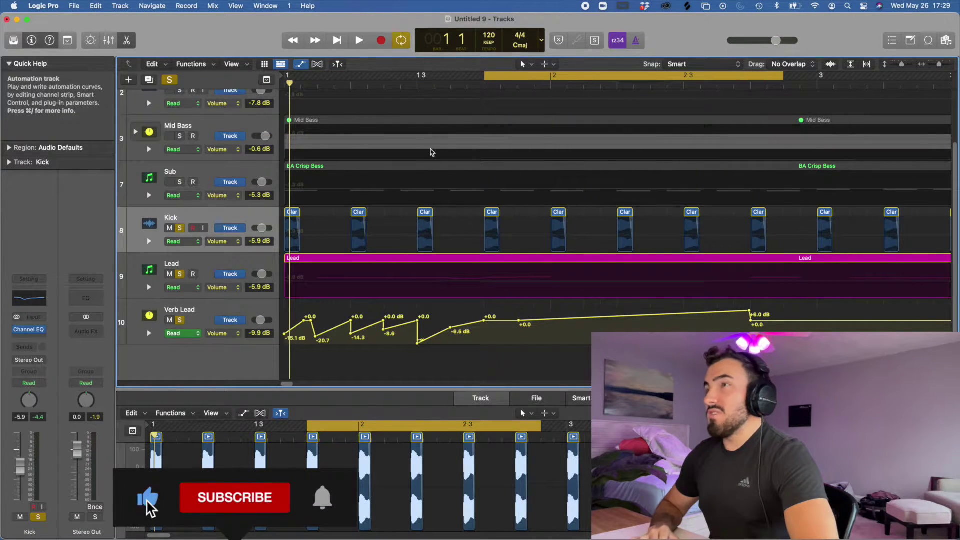
drag(417, 79, 664, 77)
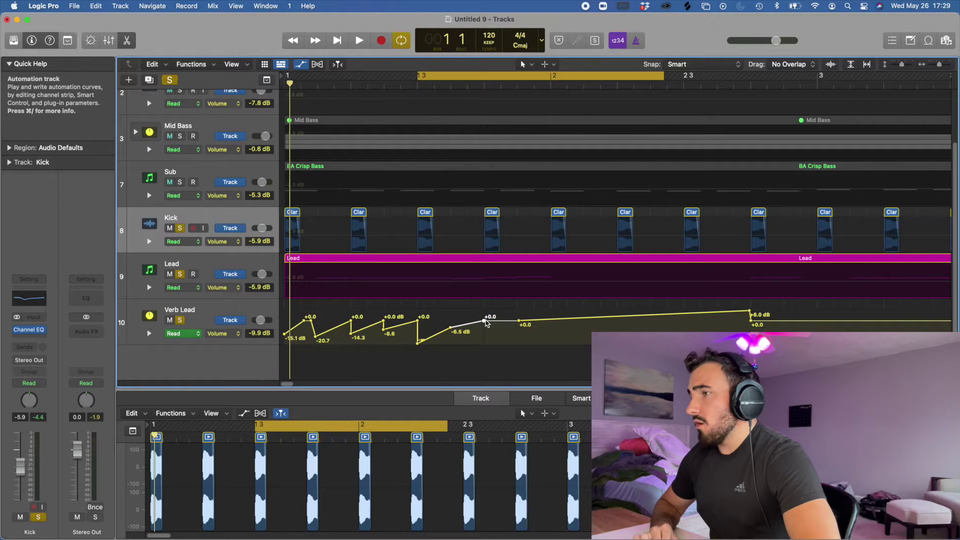
drag(487, 322, 551, 321)
key(space)
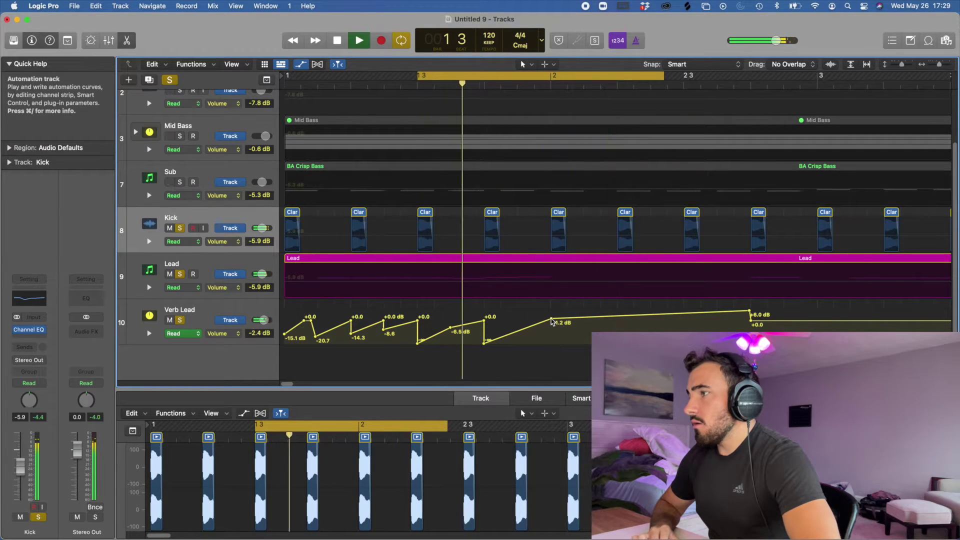
key(space)
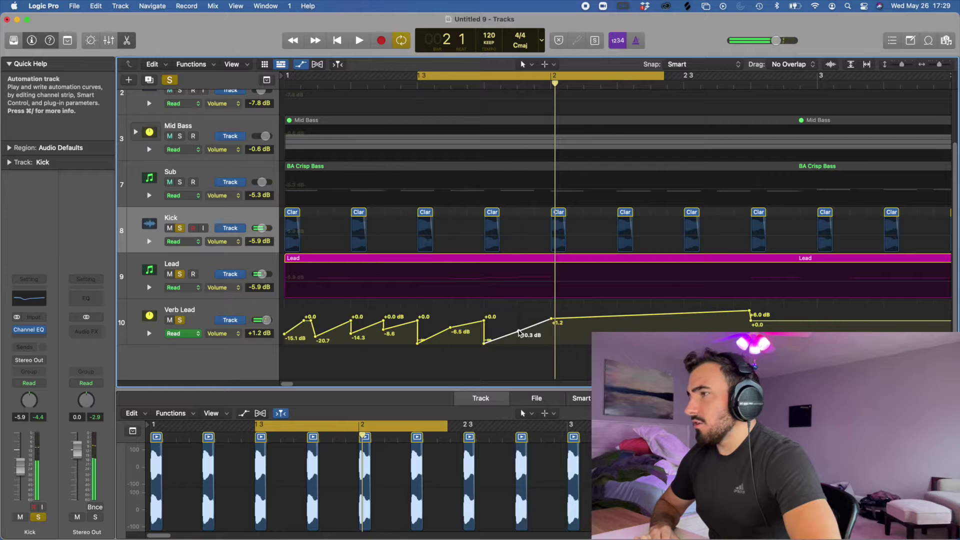
Add a -7.0 dB Verb Lead volume point halfway between bar 1 beat 4 and bar 2, move the +6.0 dB peak to bar 2 beat 3, and audition
click(519, 331)
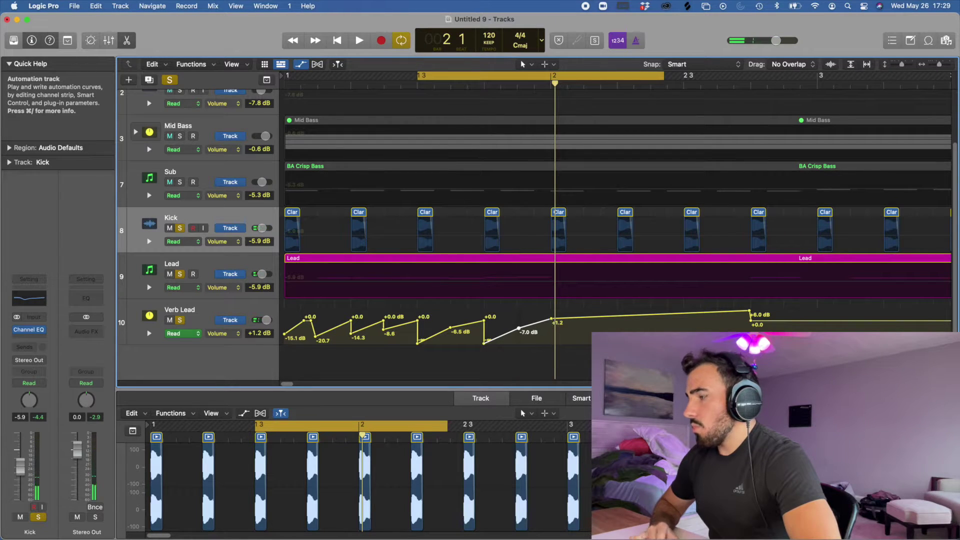
key(space)
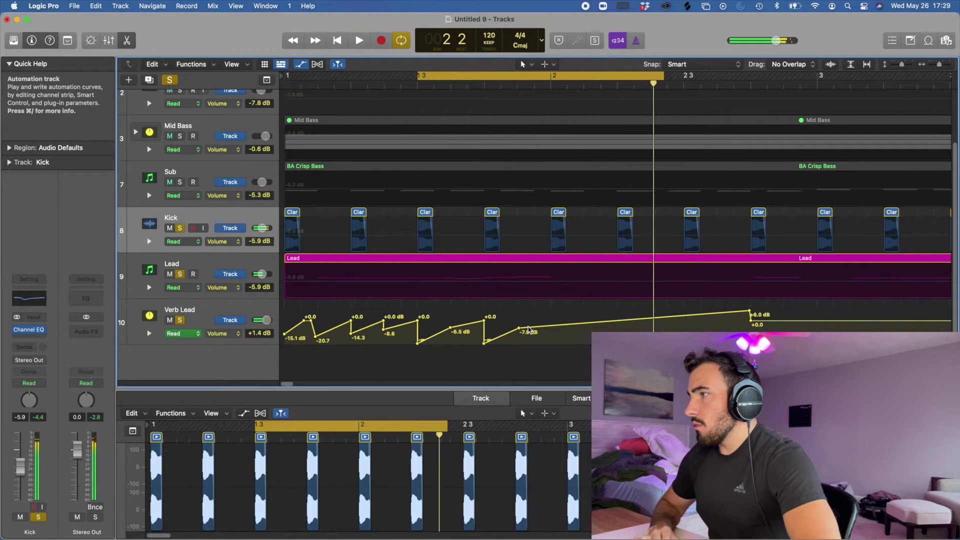
drag(750, 311, 690, 311)
key(space)
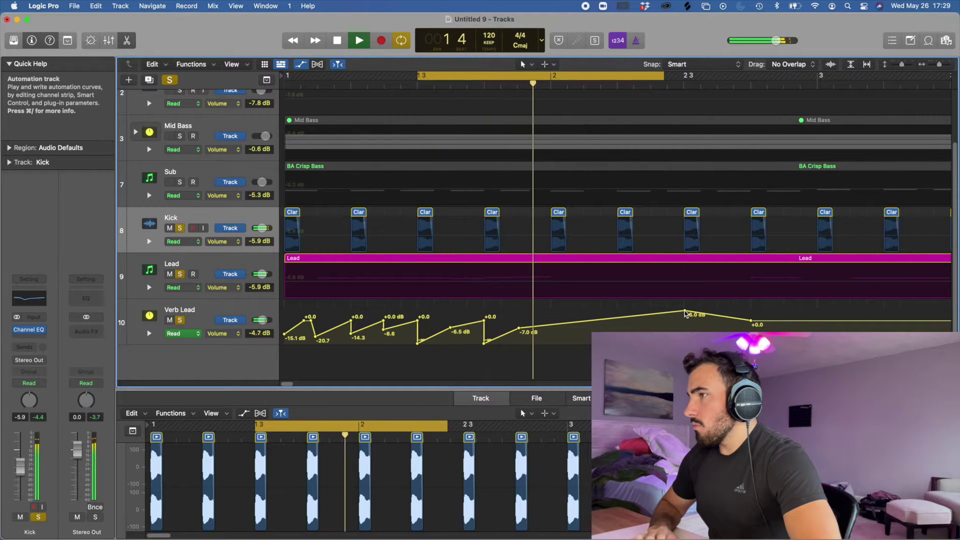
key(space)
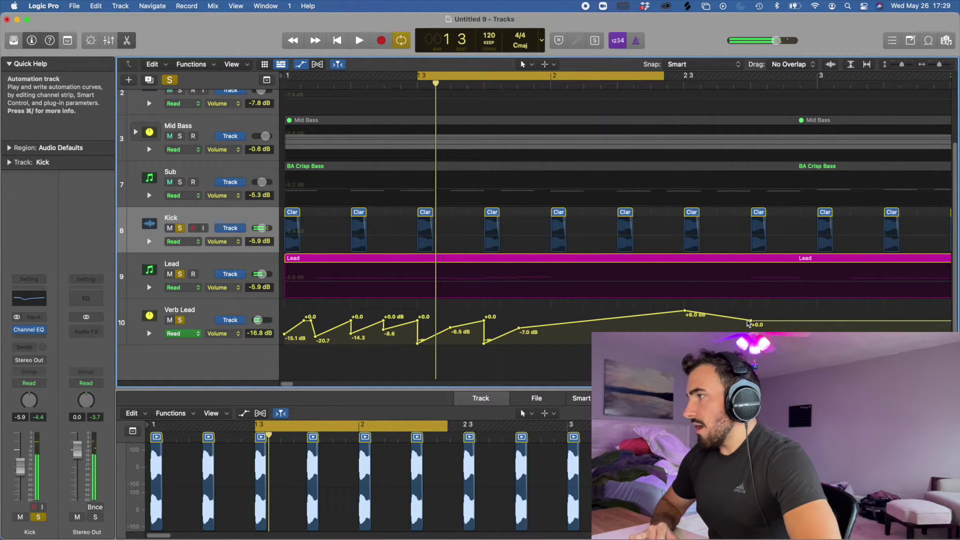
Hold Verb Lead's volume at +6.0 dB up to bar 2 beat 4, delete the -7.0 dB point after bar 1 beat 4, and audition
drag(748, 323, 746, 311)
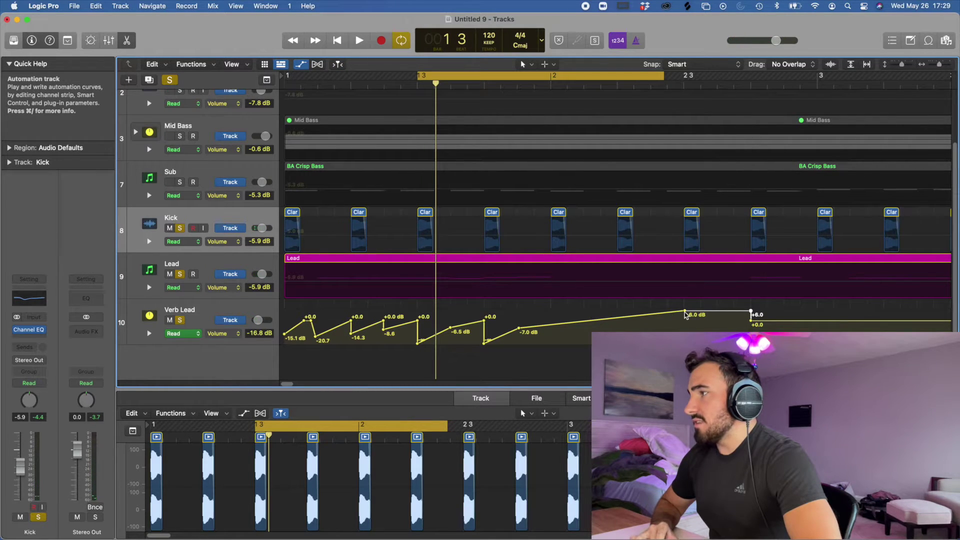
key(space)
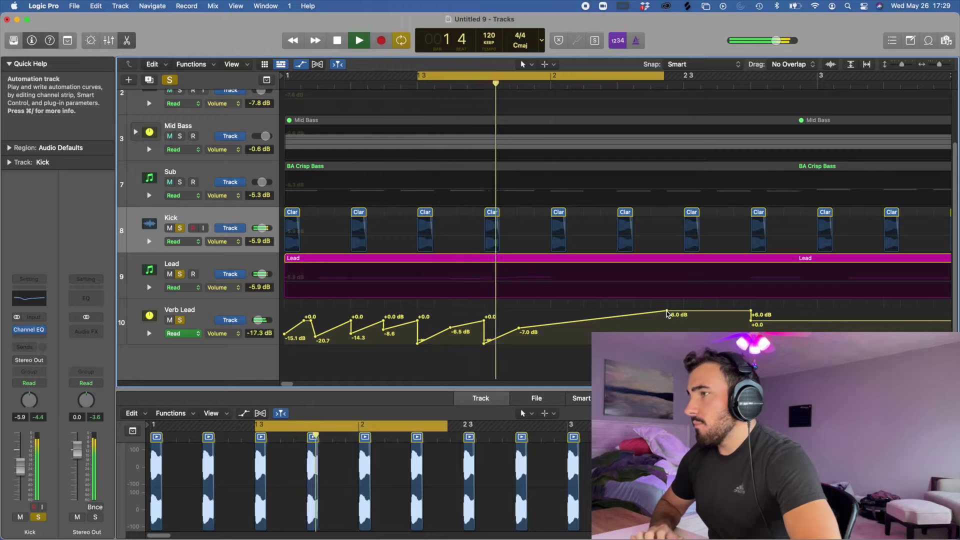
click(520, 330)
click(520, 330)
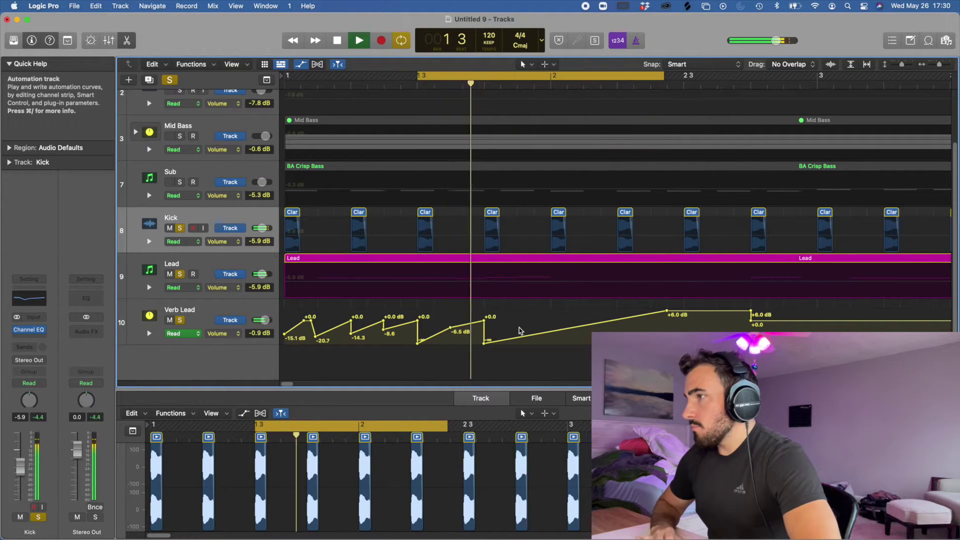
key(space)
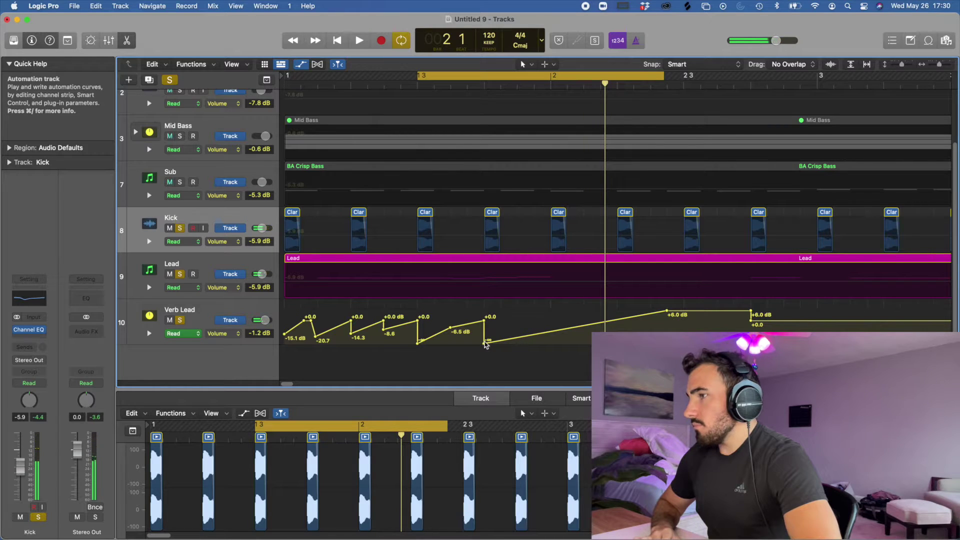
Raise the Verb Lead dip at bar 1 beat 4 to -18.4 dB and add a -8.4 dB point halfway to bar 2
drag(484, 346, 484, 338)
key(space)
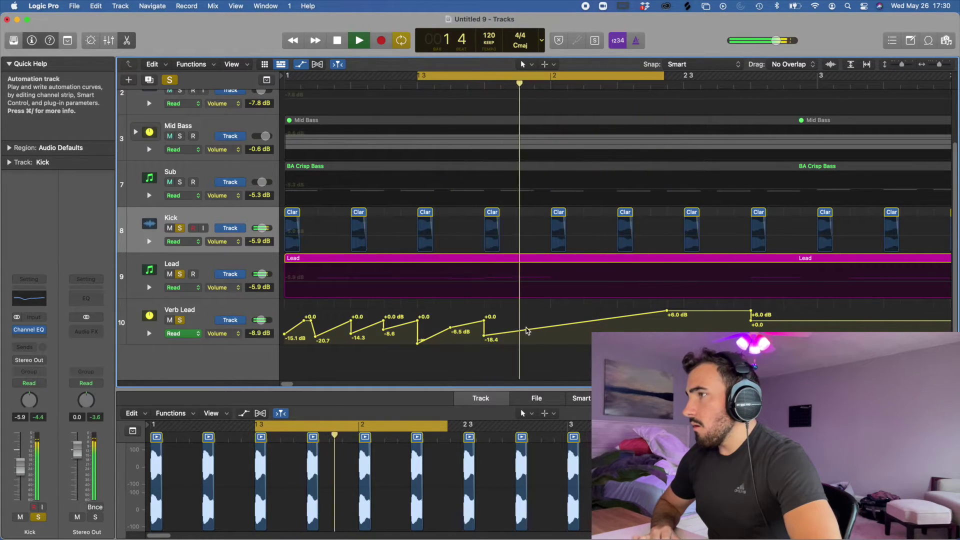
key(space)
drag(517, 333, 517, 330)
Move the start of the +6.0 dB peak midway between bar 2 beats 3 and 4, and audition it with cycle mode off
key(super+Left)
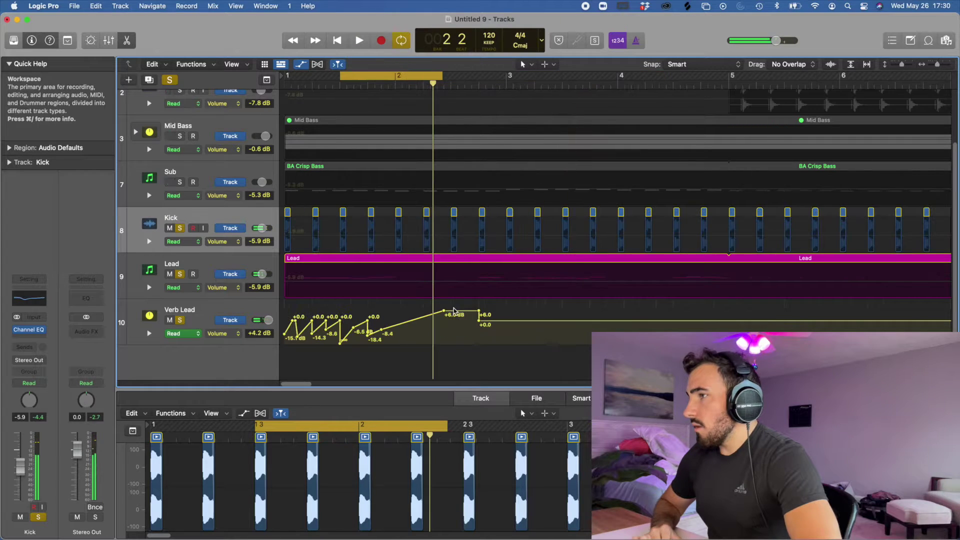
drag(445, 312, 466, 311)
key(space)
click(416, 77)
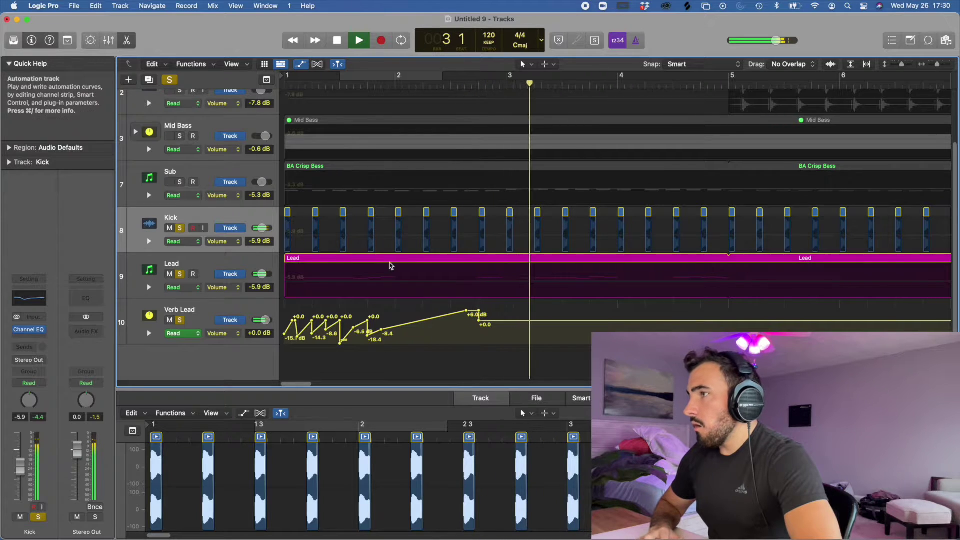
key(space)
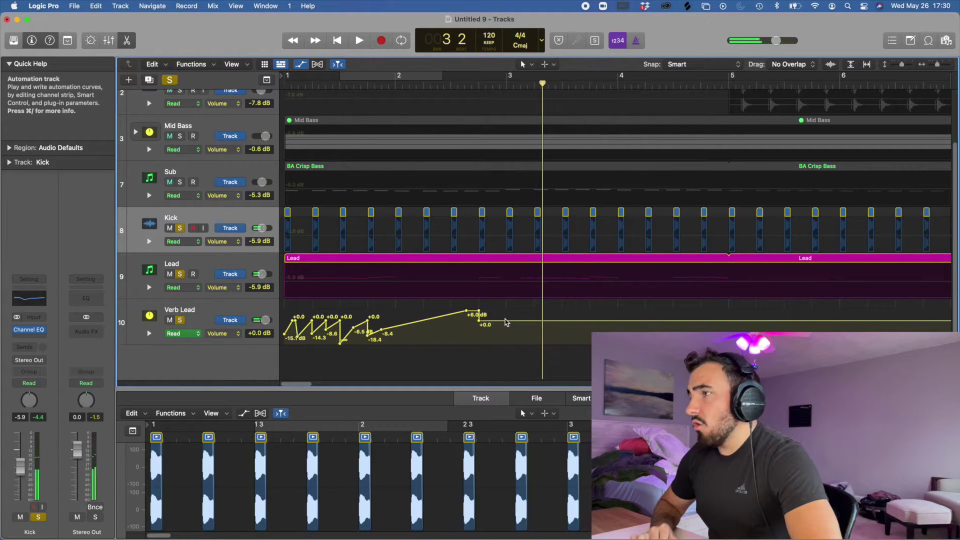
Dip Verb Lead's volume to -5.1 dB at bar 2 beat 4, rising to +4.9 dB just after bar 3 begins, and audition it
drag(478, 324, 520, 314)
key(space)
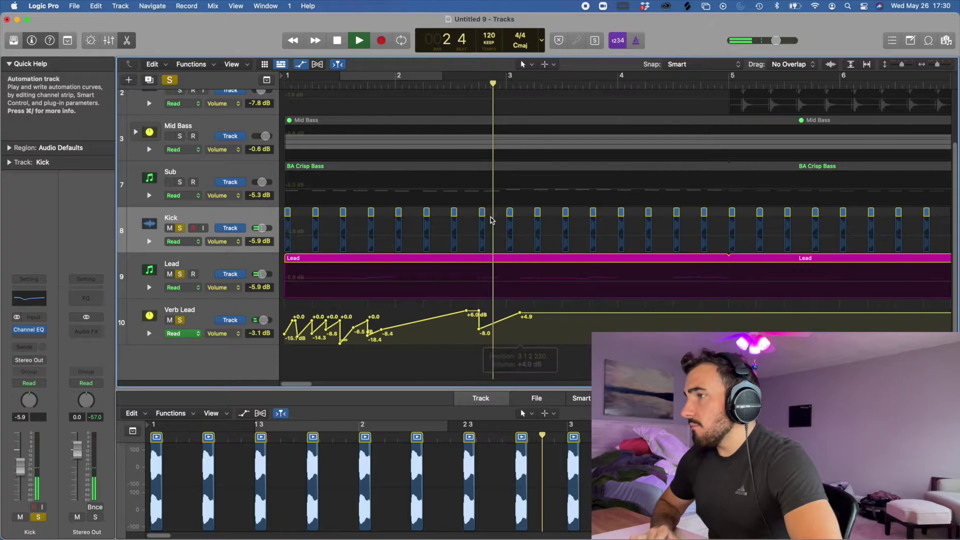
key(space)
Copy all Verb Lead volume points from bar 1 to just past bar 3, and paste them at the playhead on the same track
drag(408, 335, 277, 329)
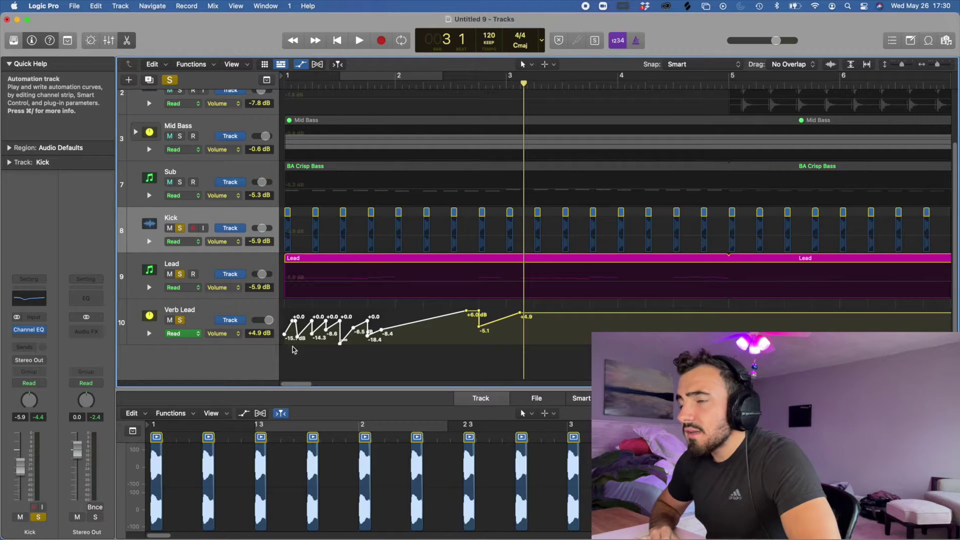
click(473, 330)
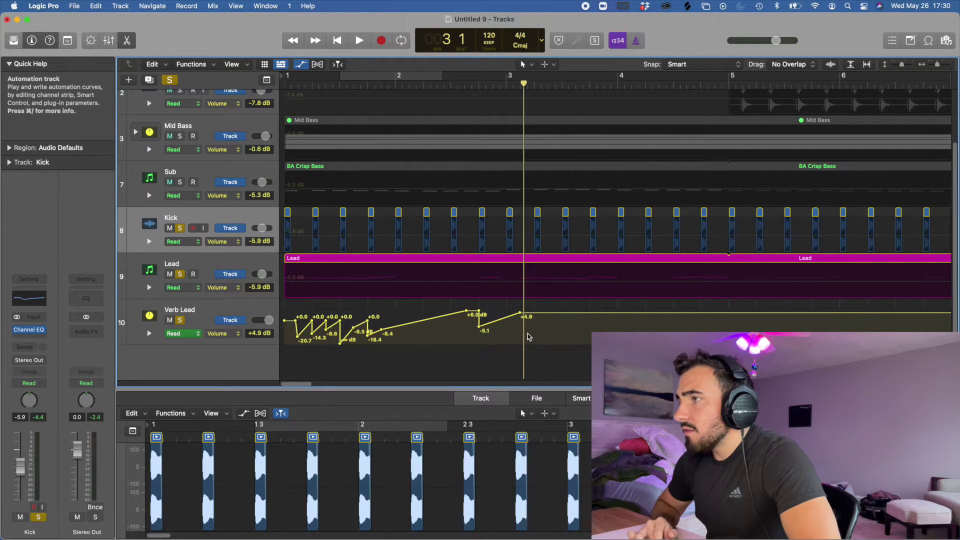
drag(528, 335, 235, 324)
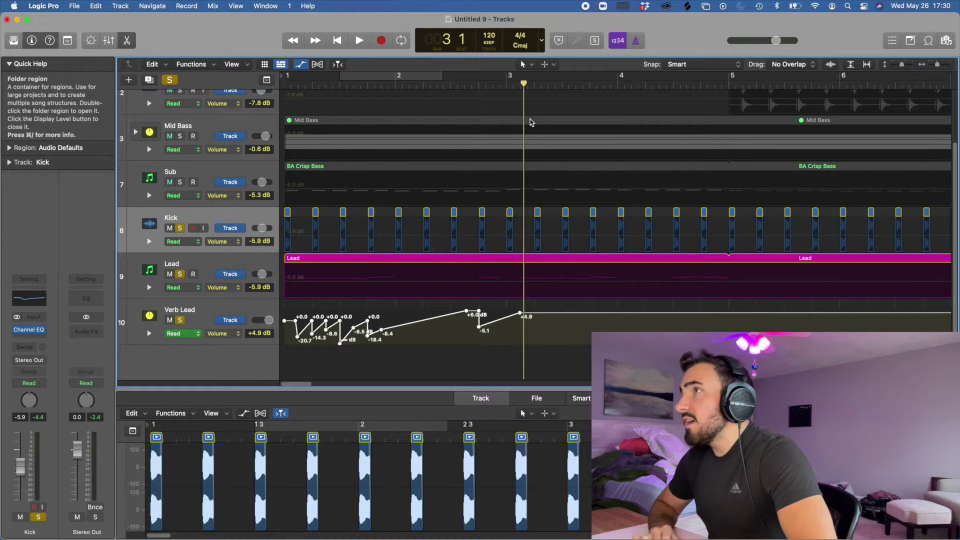
click(226, 311)
key(super+v)
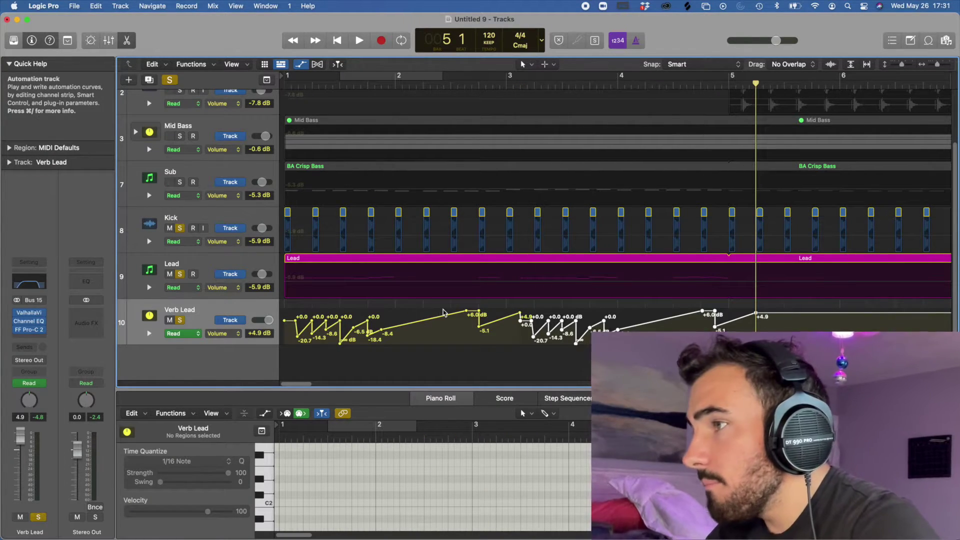
Adjust the first pasted Verb Lead points around bar 3, and audition them in a cycle range from late bar 2 to bar 3 beat 4
drag(532, 322, 520, 324)
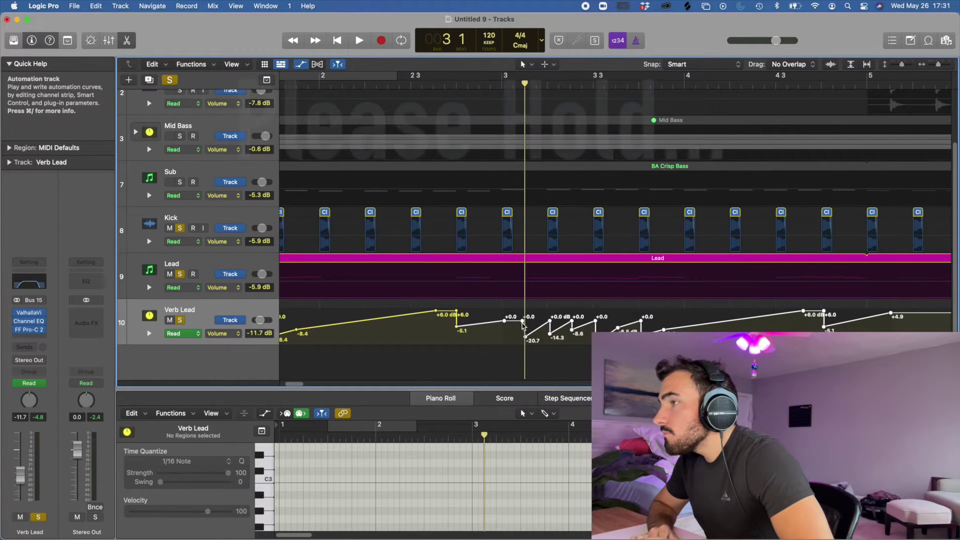
drag(521, 322, 519, 321)
scroll(494, 296, left, 2)
drag(470, 75, 670, 75)
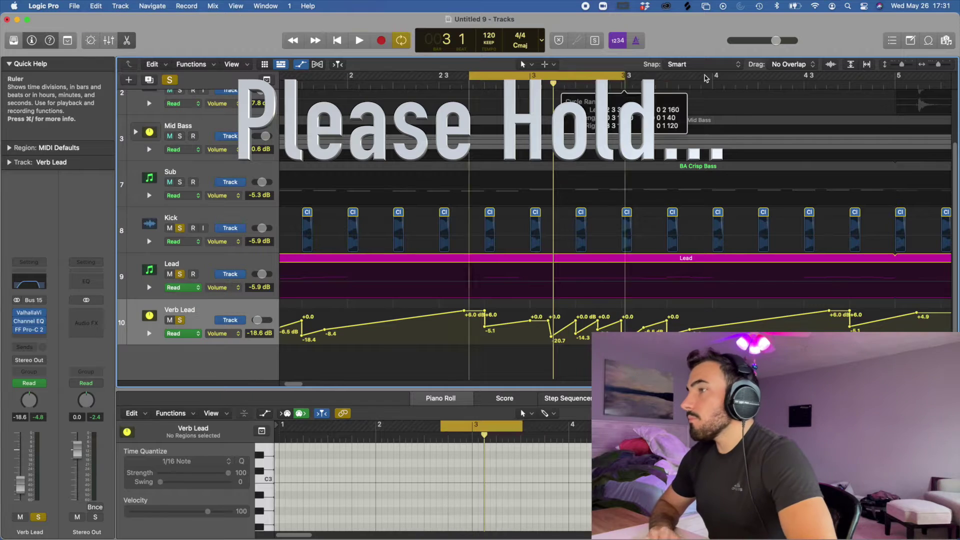
key(space)
key(space)
key(space)
drag(548, 321, 548, 317)
Select the pasted Verb Lead points and shift them earlier so the -20.7 dB dip falls on bar 3, auditioning the result
scroll(503, 329, down, 10)
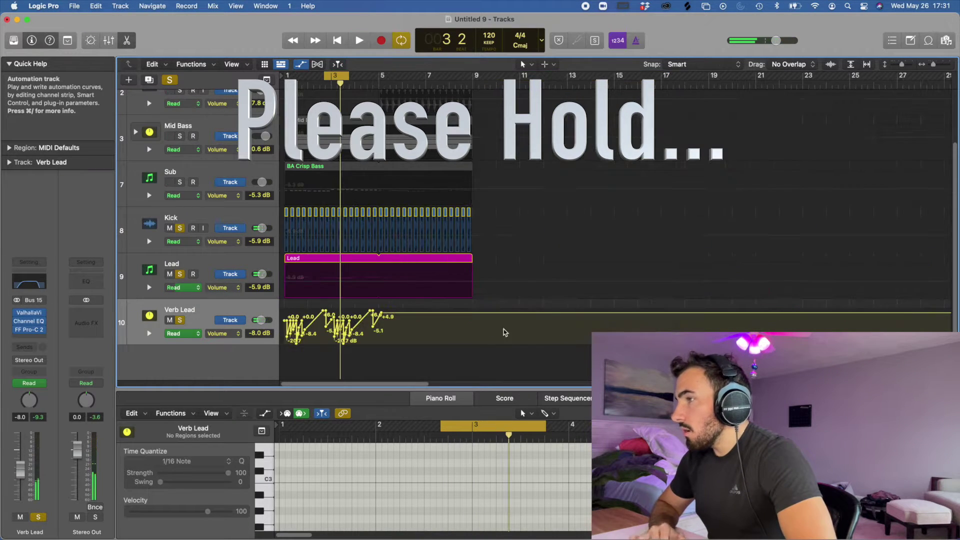
drag(471, 310, 334, 343)
scroll(335, 340, up, 10)
scroll(350, 338, left, 3)
key(space)
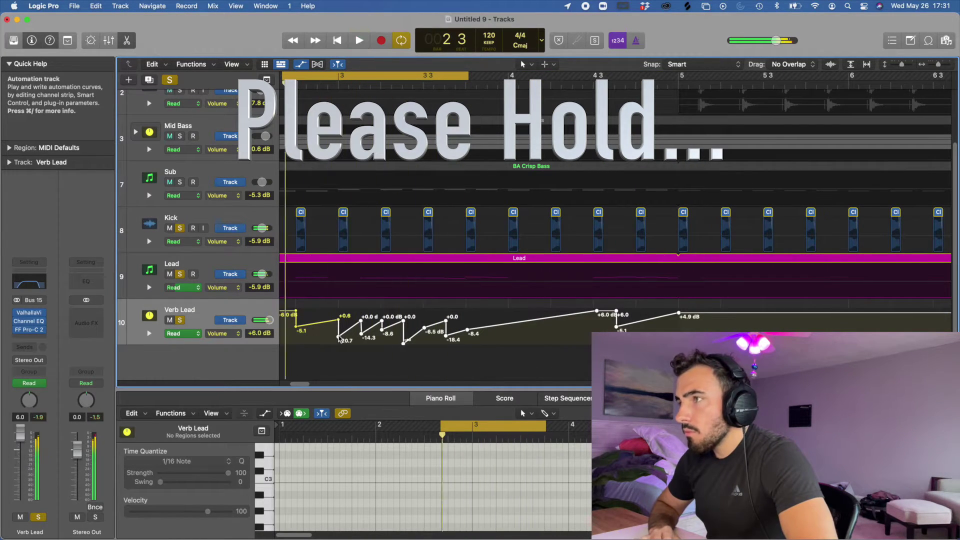
Compare with the original points in bars 1 and 2, place a +0.0 dB point at the start of bar 3, and audition the passage
scroll(359, 339, left, 5)
drag(469, 325, 264, 337)
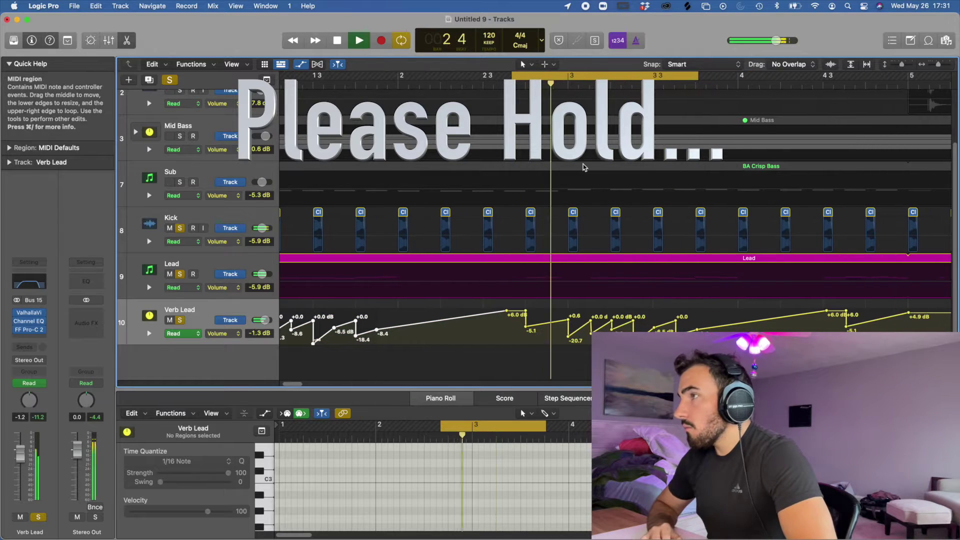
scroll(568, 87, right, 3)
key(space)
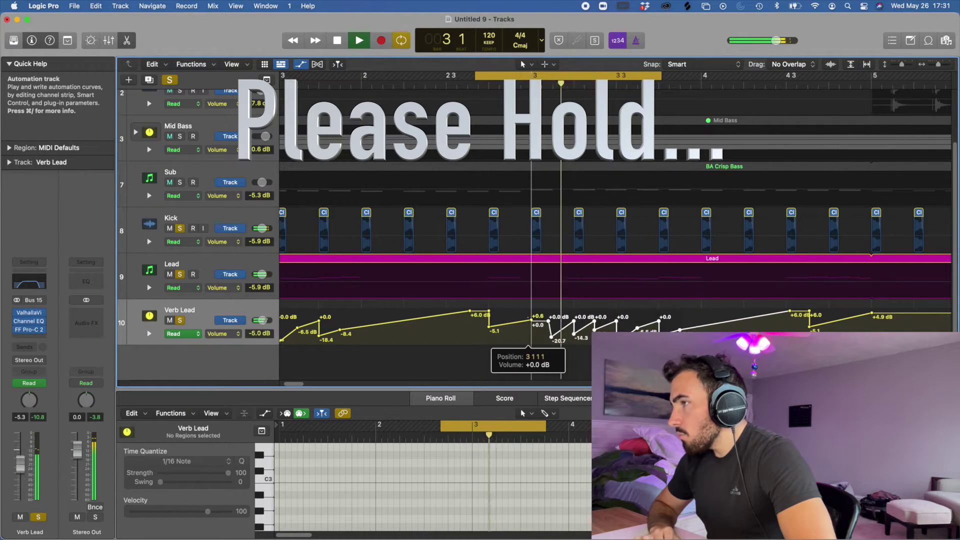
key(space)
key(space)
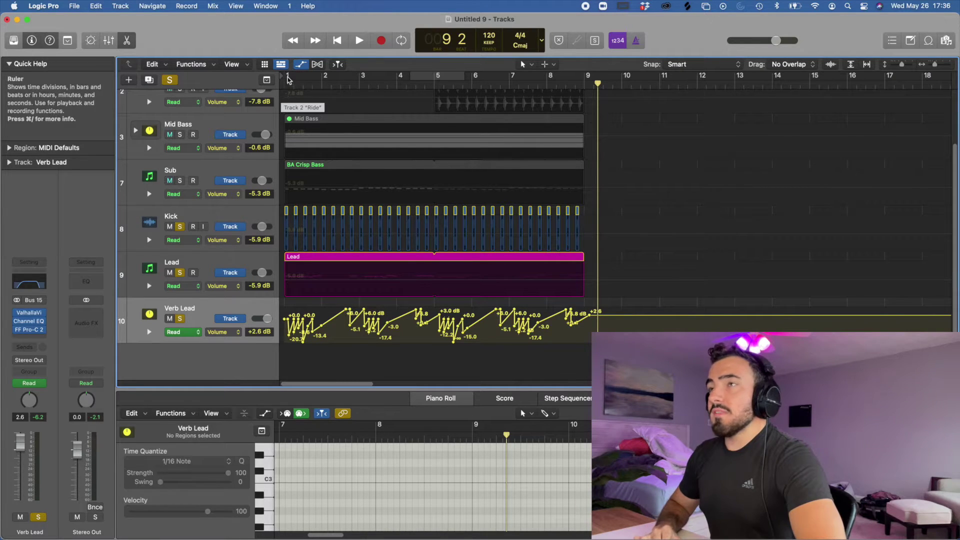
Cycle playback from bar 1 to bar 9, and audition the automated reverb first soloed and again in the full mix
drag(288, 80, 587, 117)
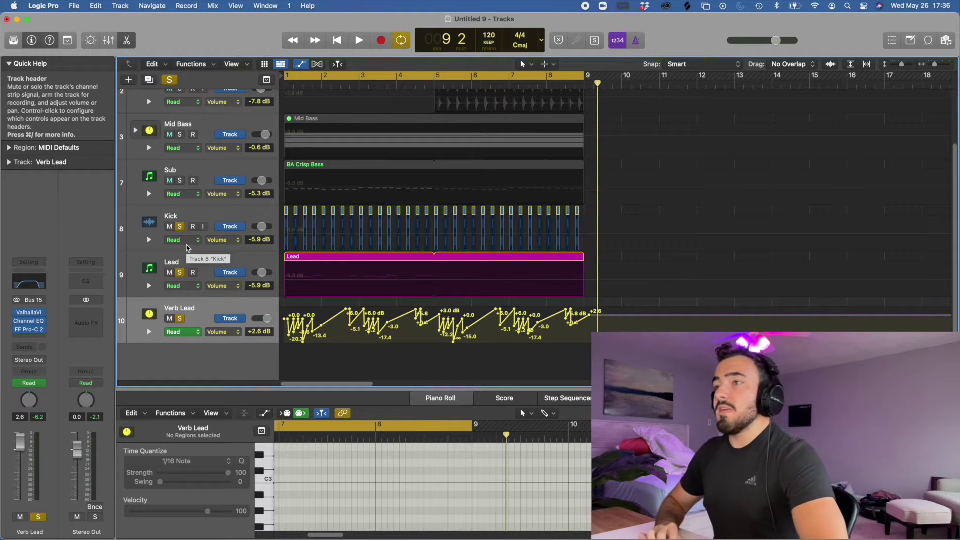
key(space)
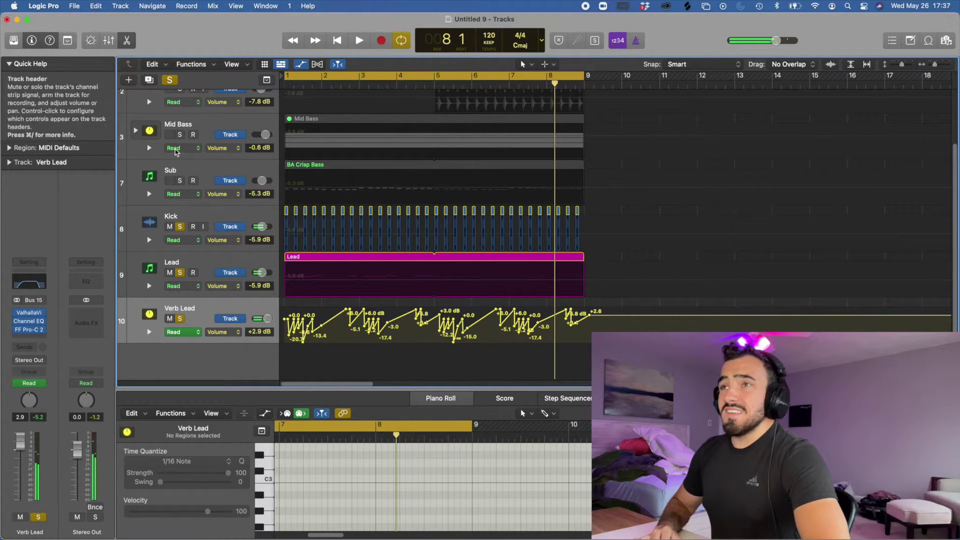
click(170, 79)
key(space)
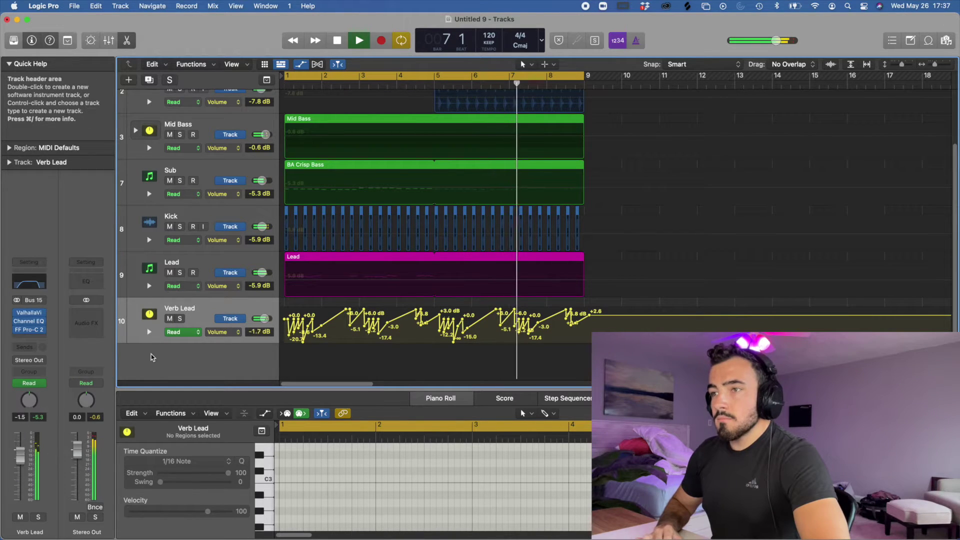
click(270, 273)
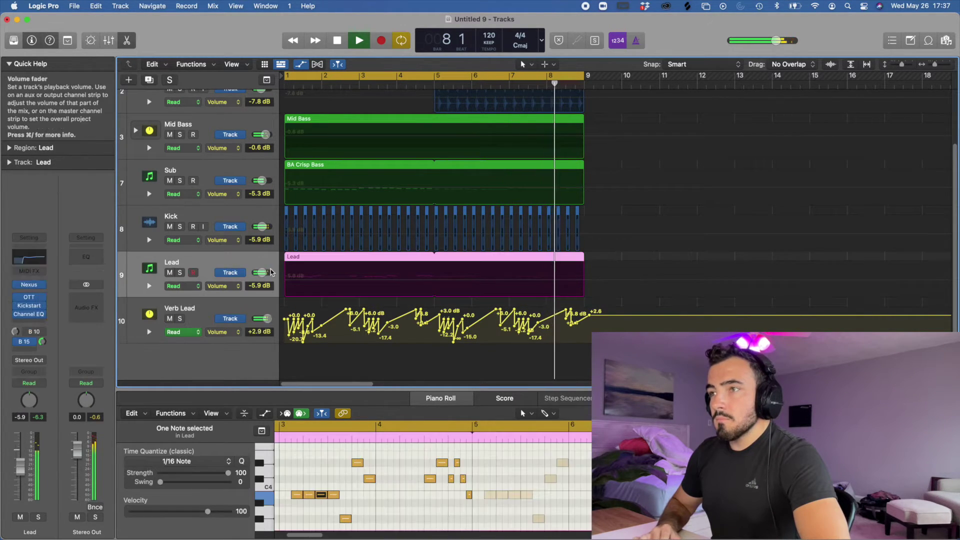
key(space)
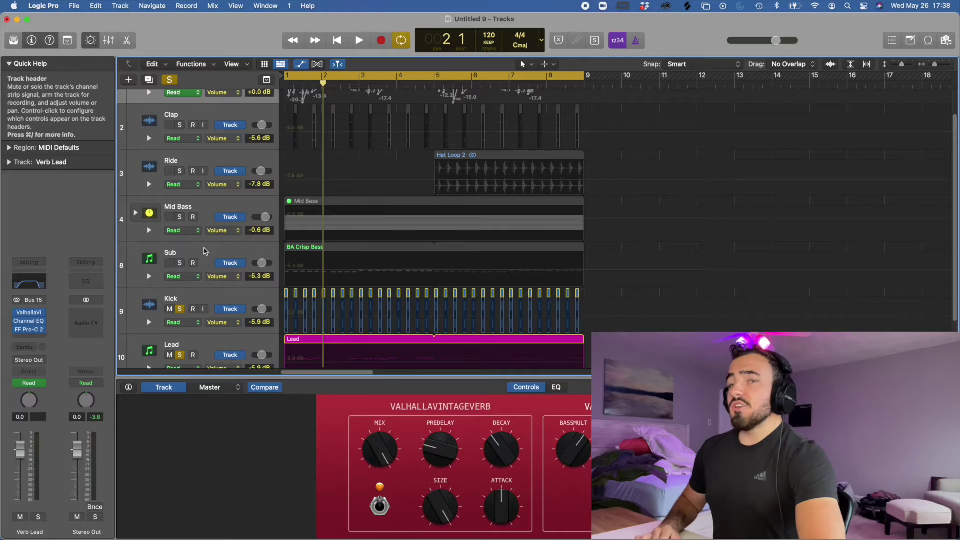
Insert ValhallaVintageVerb directly on the Lead track after its Channel EQ, and audition it
scroll(200, 291, down, 5)
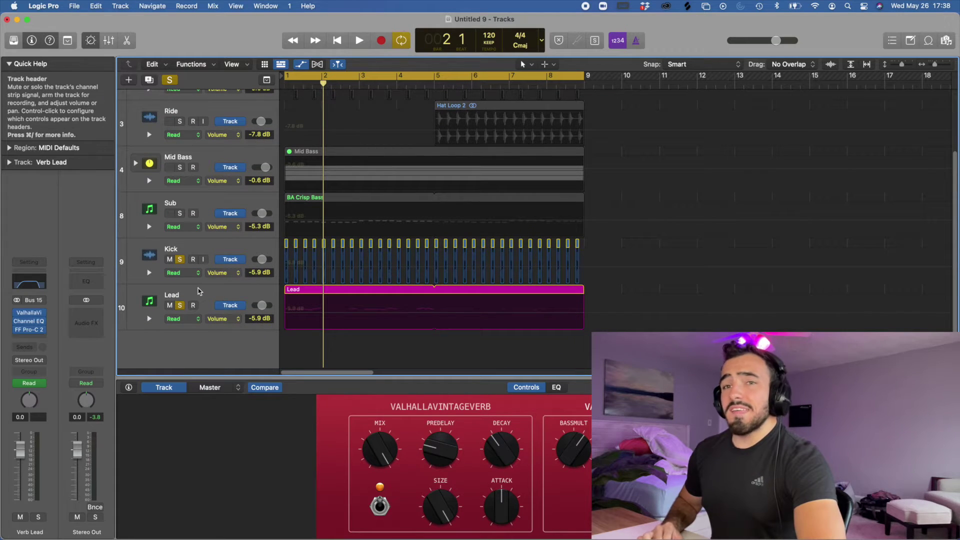
click(199, 294)
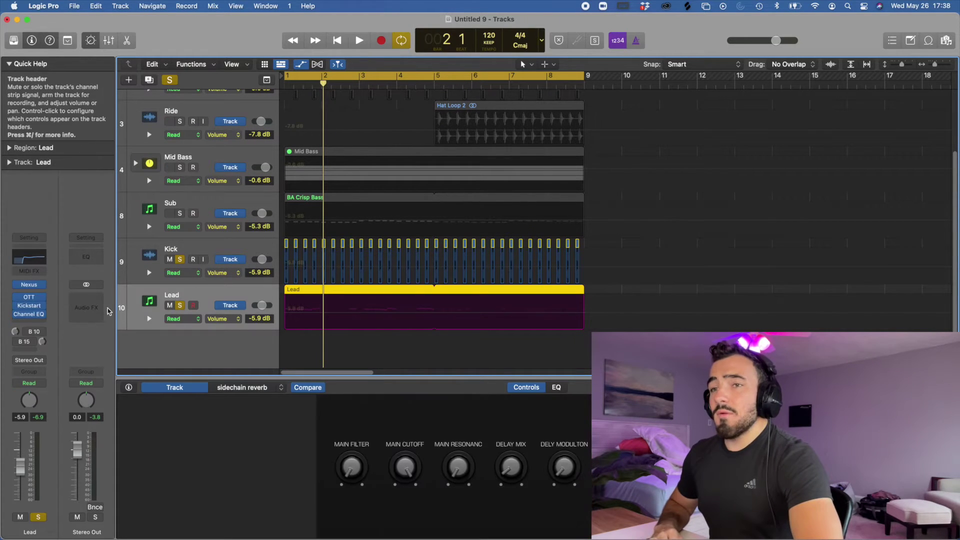
click(33, 321)
scroll(50, 400, down, 3)
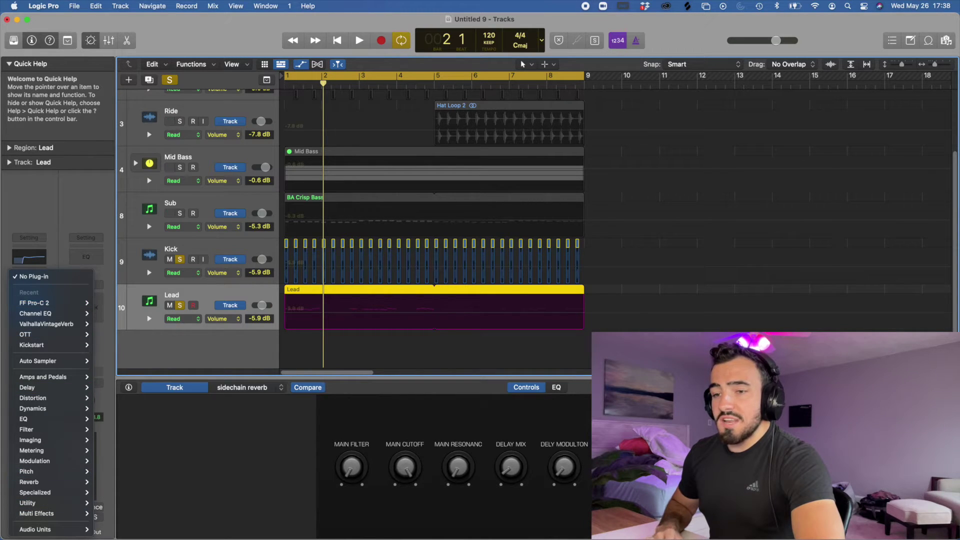
mouse_move(75, 529)
mouse_move(136, 490)
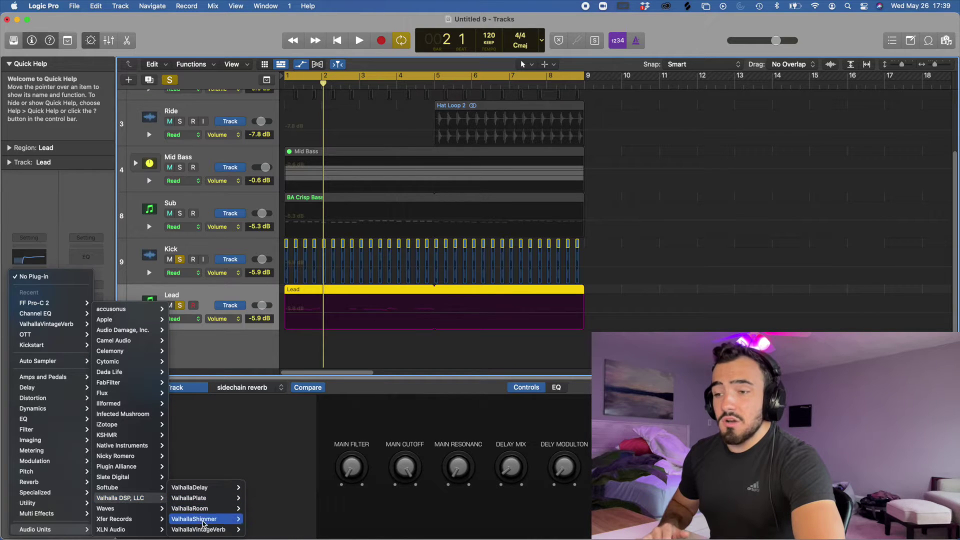
mouse_move(224, 528)
click(255, 530)
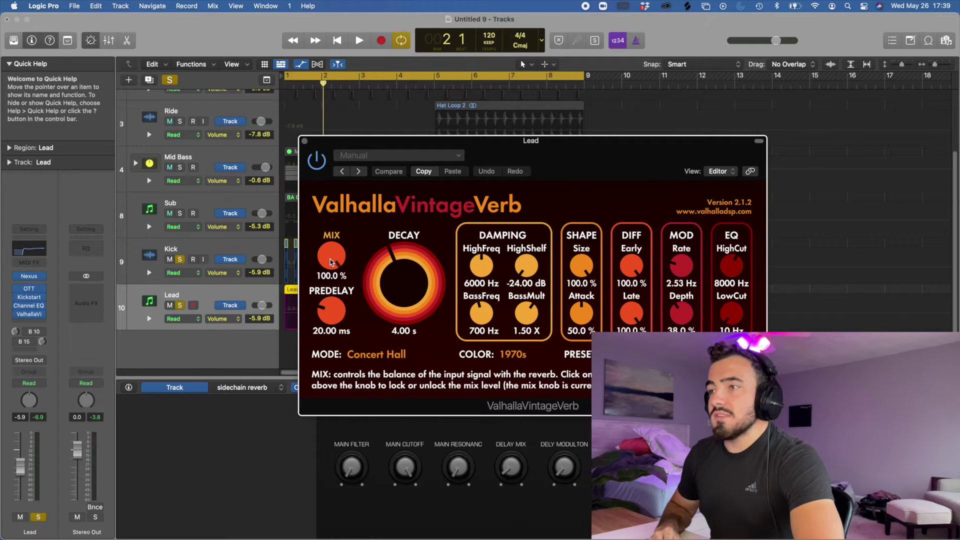
key(space)
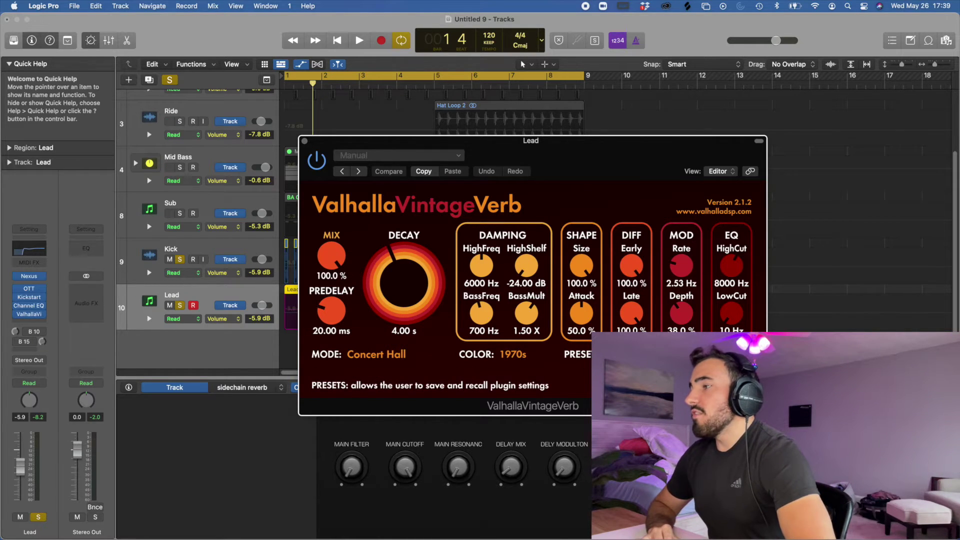
Load the Tight Plate preset into the Lead track's ValhallaVintageVerb and audition it
click(615, 354)
mouse_move(675, 287)
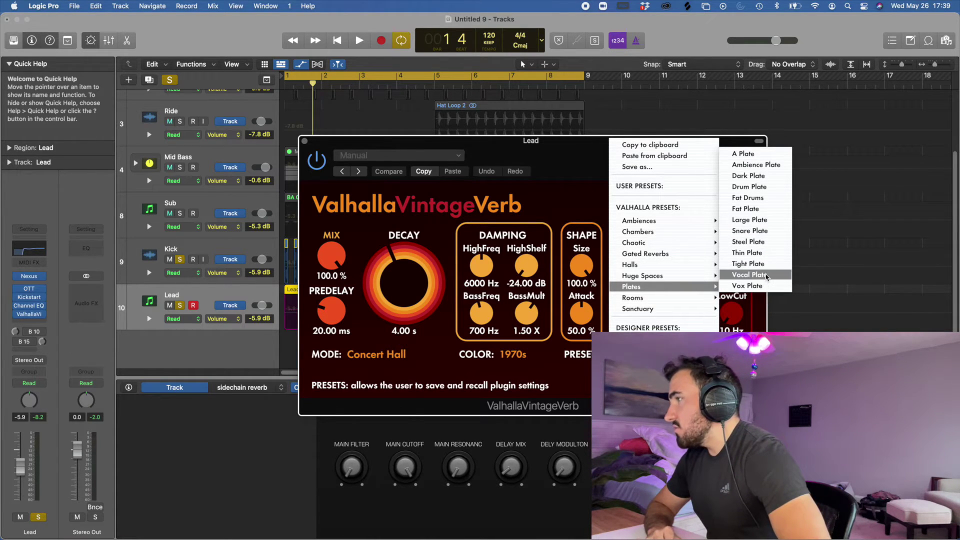
click(748, 263)
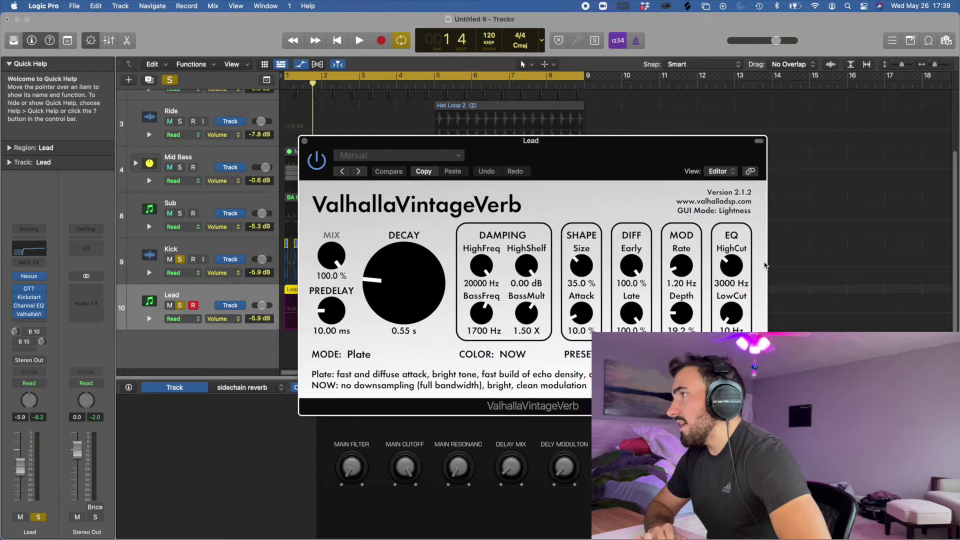
key(space)
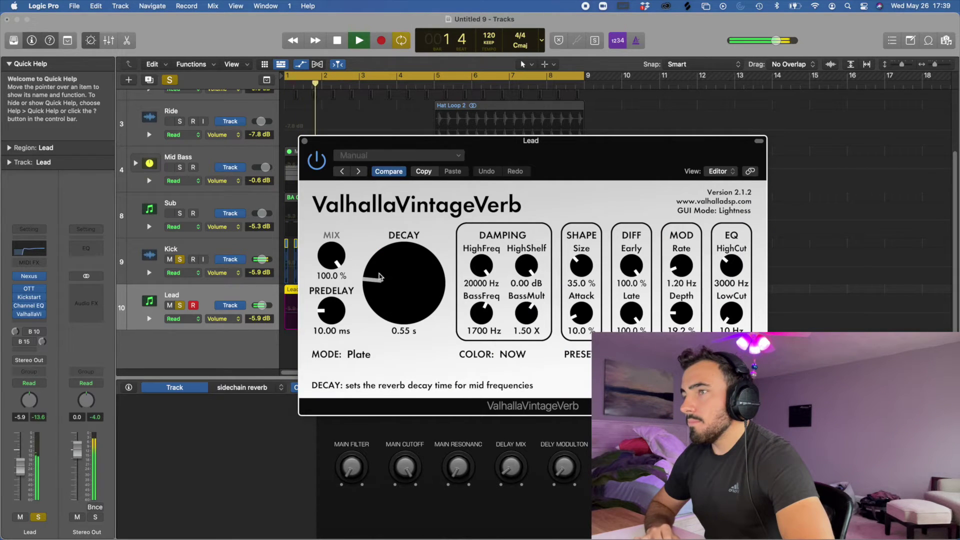
Lower the plate reverb's Mix to about 6% and audition the lead with it
drag(329, 263, 334, 368)
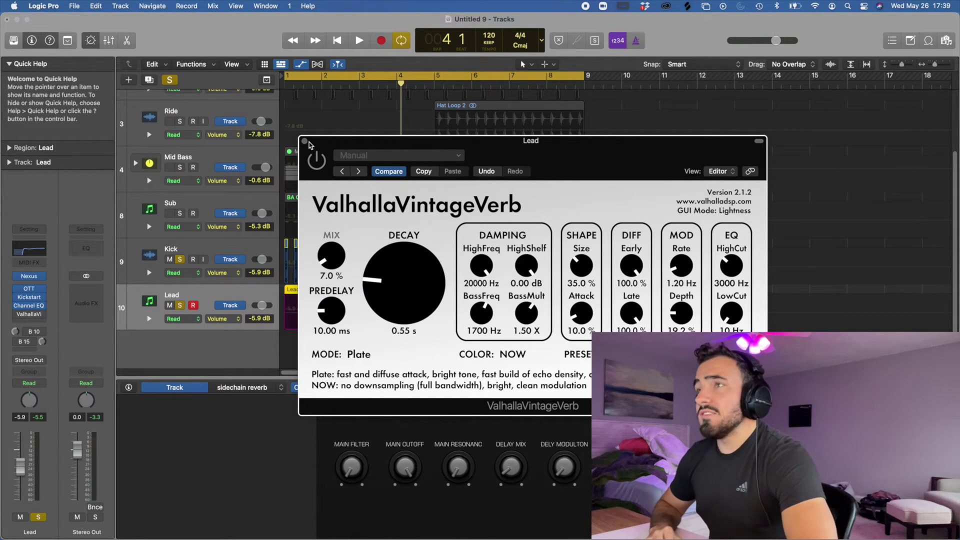
key(space)
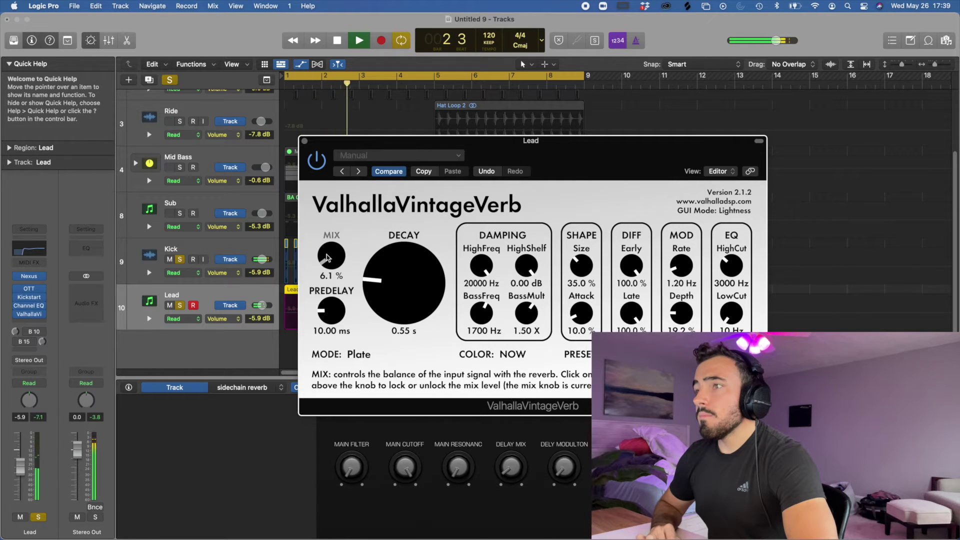
key(space)
click(30, 314)
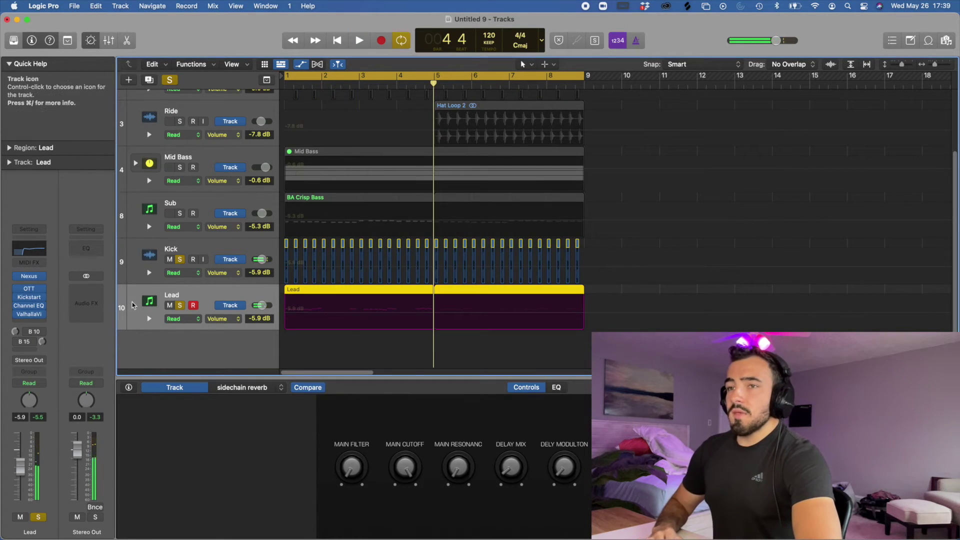
Insert a second stereo ValhallaVintageVerb after the plate reverb on the Lead track, and audition it at its default settings
click(29, 322)
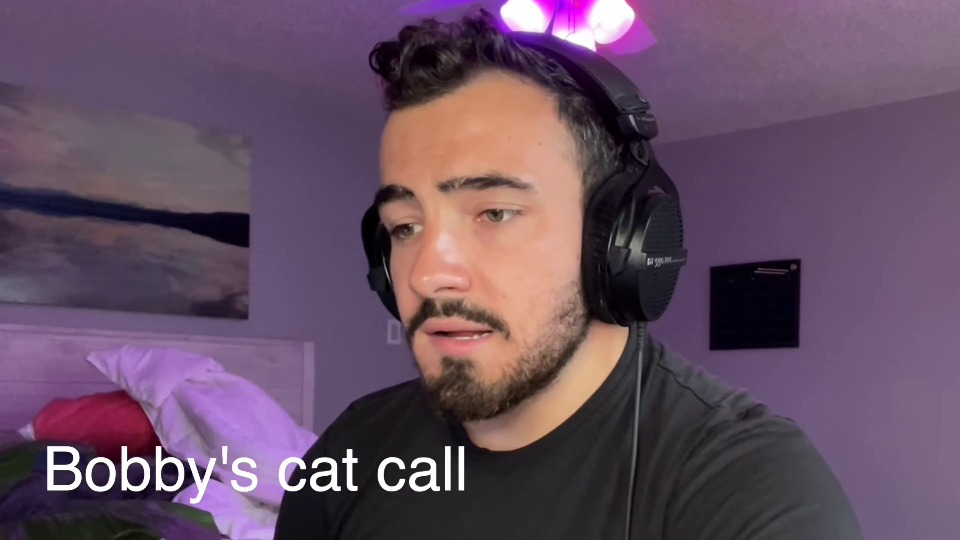
mouse_move(216, 528)
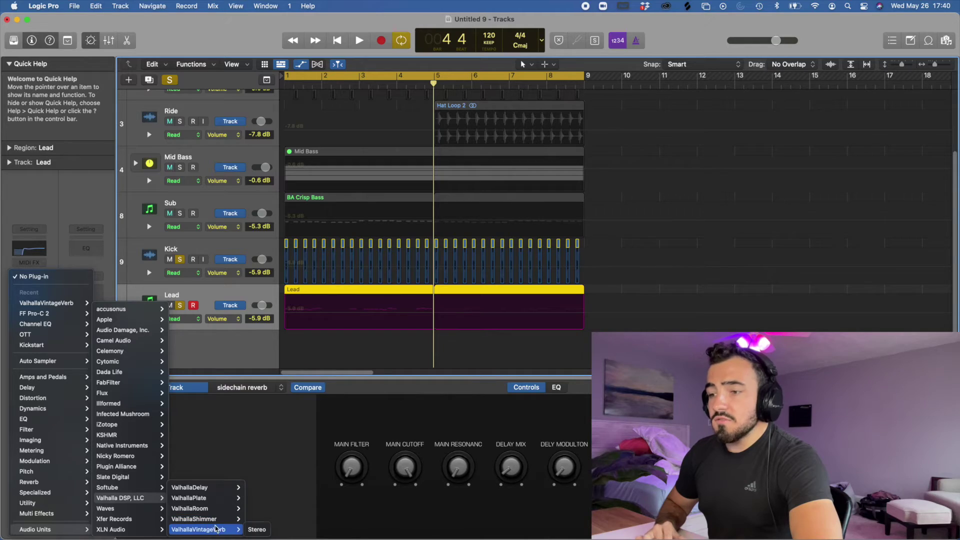
click(256, 529)
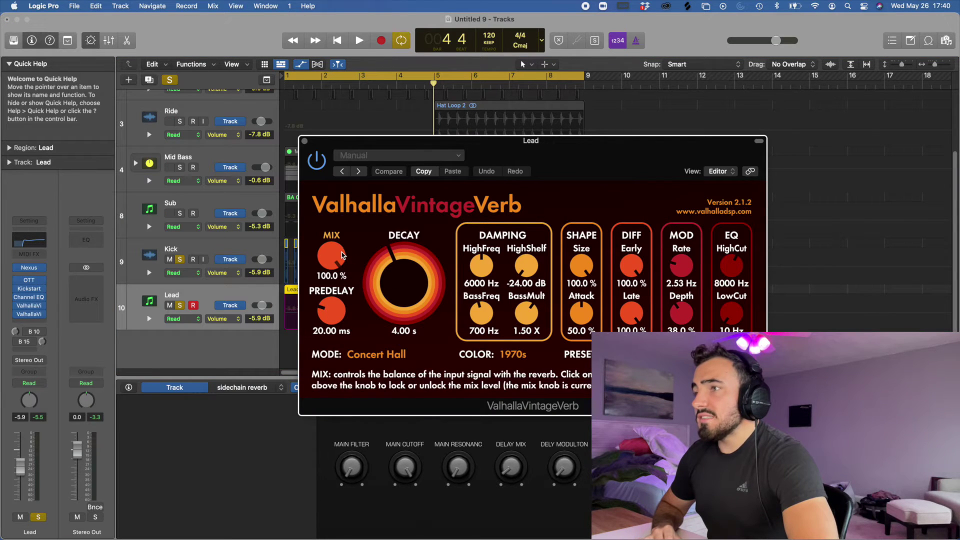
key(space)
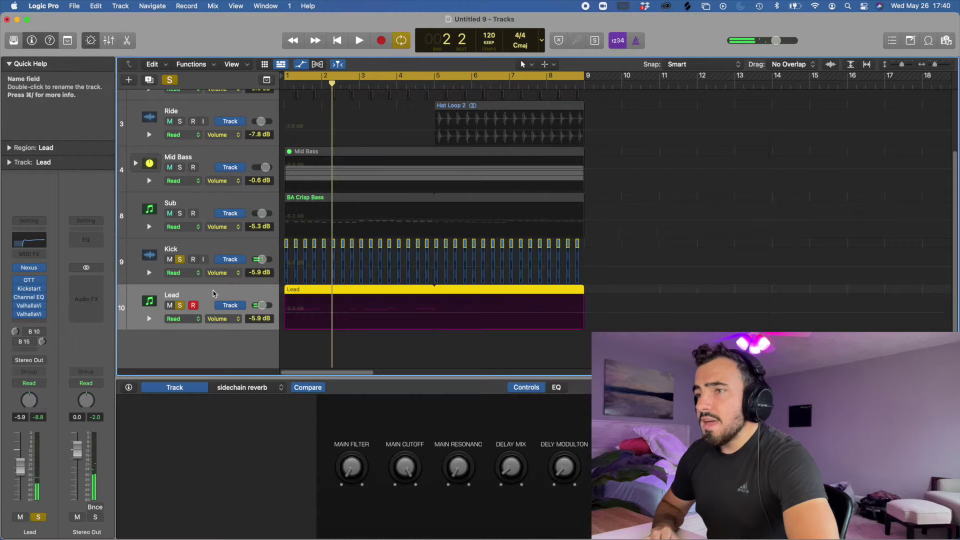
click(305, 141)
Display automation for the Mix parameter of the second ValhallaVintageVerb on the Lead track
click(301, 65)
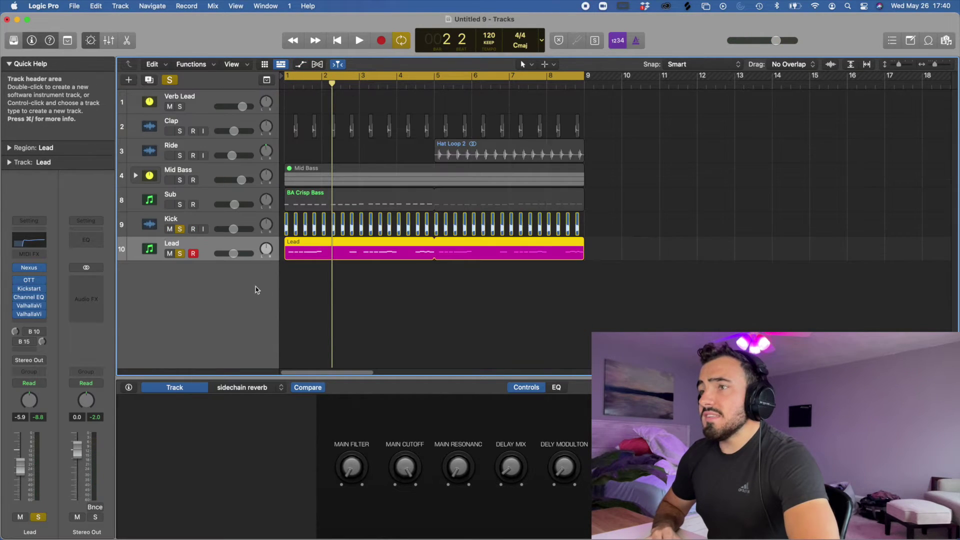
key(a)
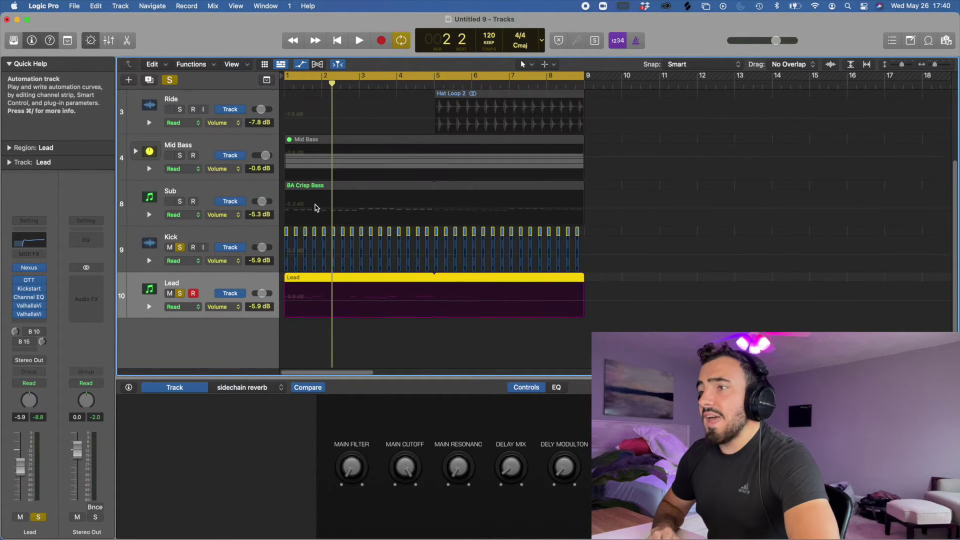
click(228, 308)
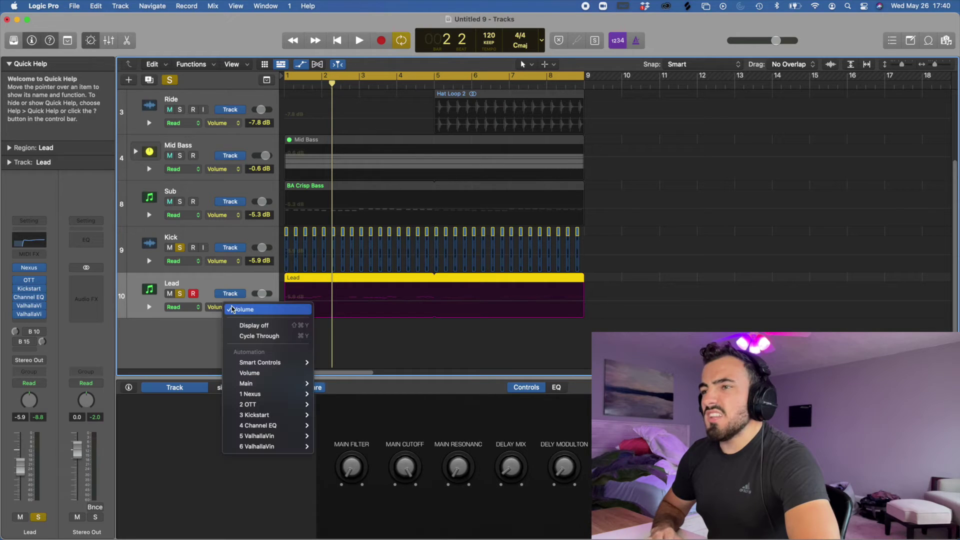
mouse_move(270, 450)
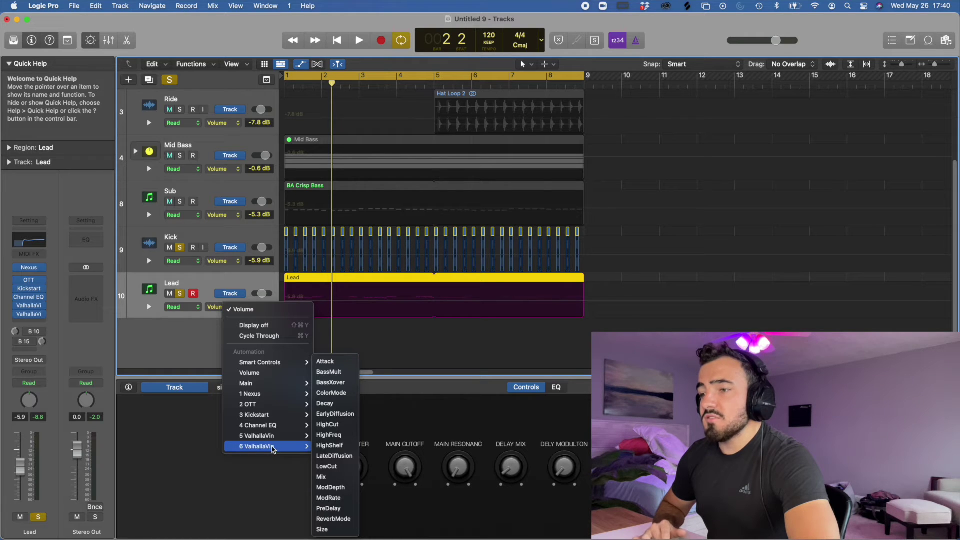
click(338, 481)
Create Mix automation points at bar 1 and around bar 2, lower them all to 0, and audition the dry result
drag(345, 287, 341, 302)
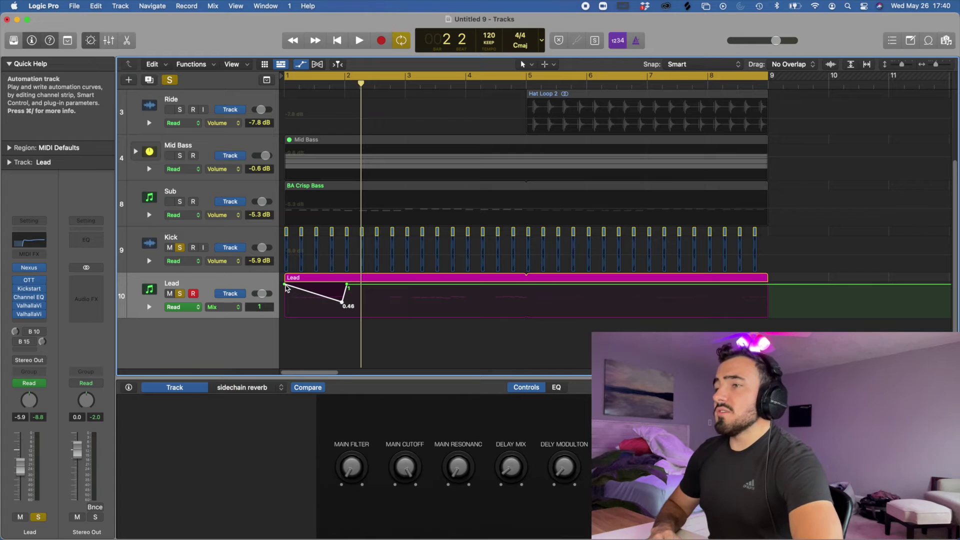
drag(285, 288, 285, 315)
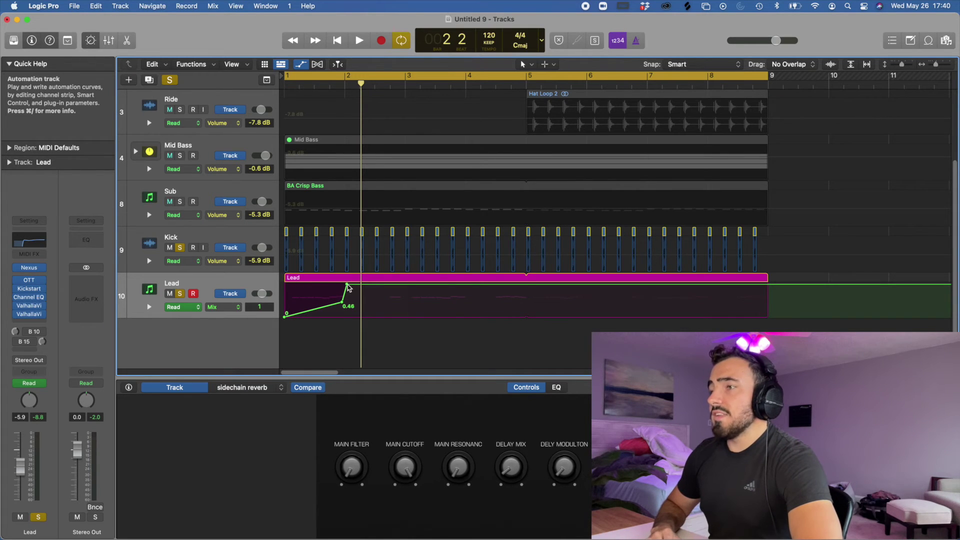
drag(349, 288, 339, 356)
drag(342, 302, 339, 356)
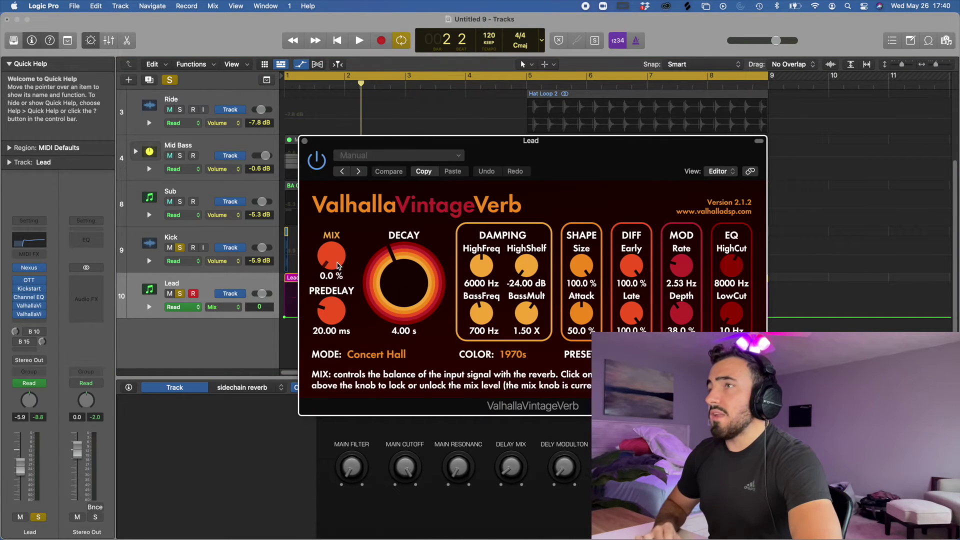
key(space)
click(305, 141)
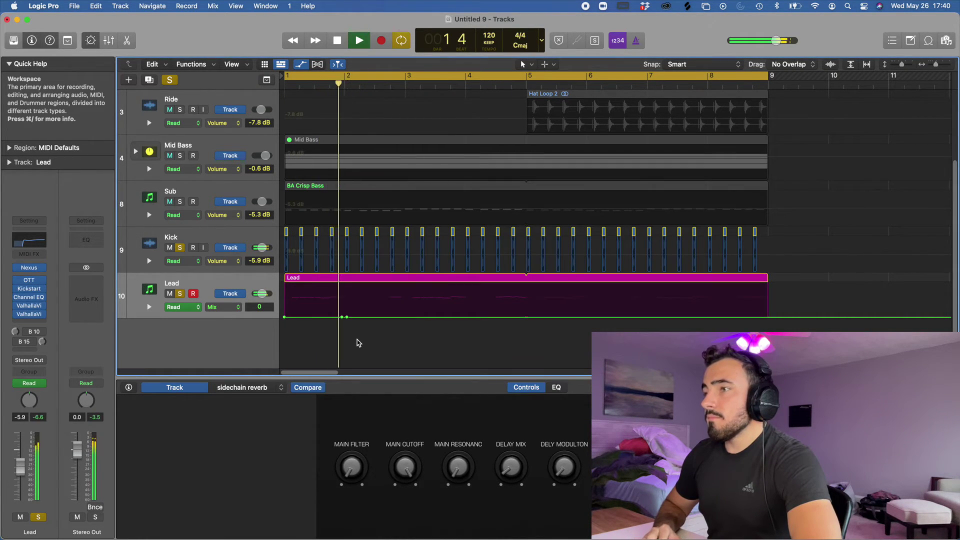
Add a 0.2 Mix point at the start of bar 2, between zero points near beat 4 of bars 1 and 2
key(super+Right)
key(super+Right)
key(space)
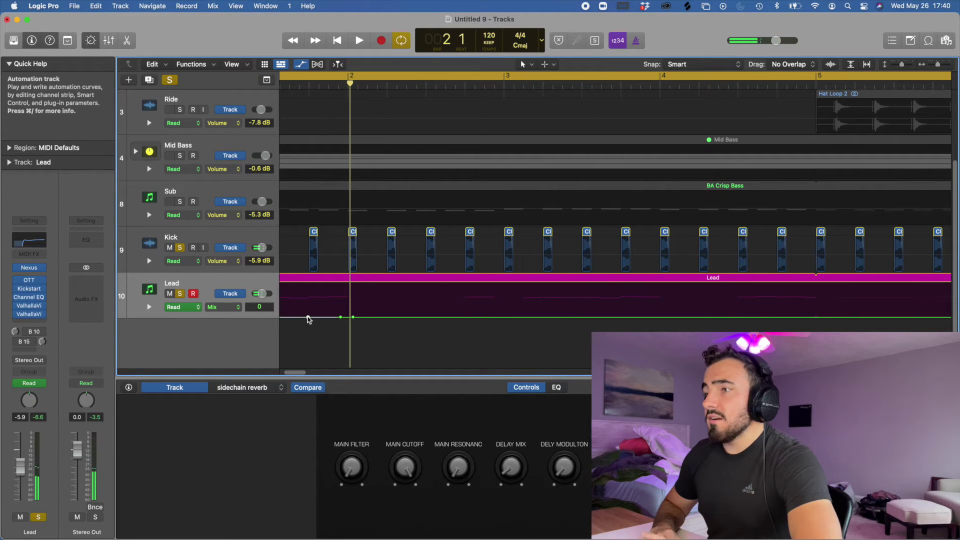
drag(342, 320, 352, 318)
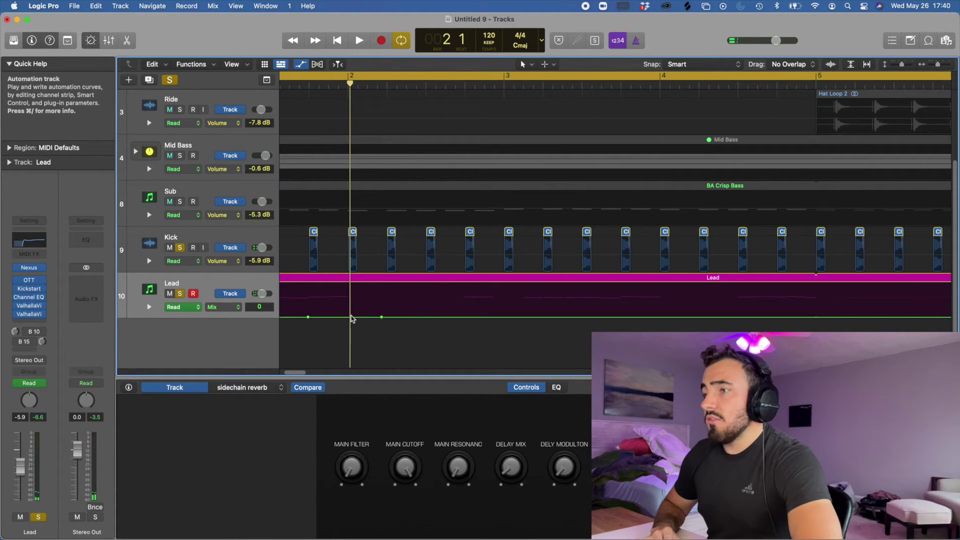
click(352, 317)
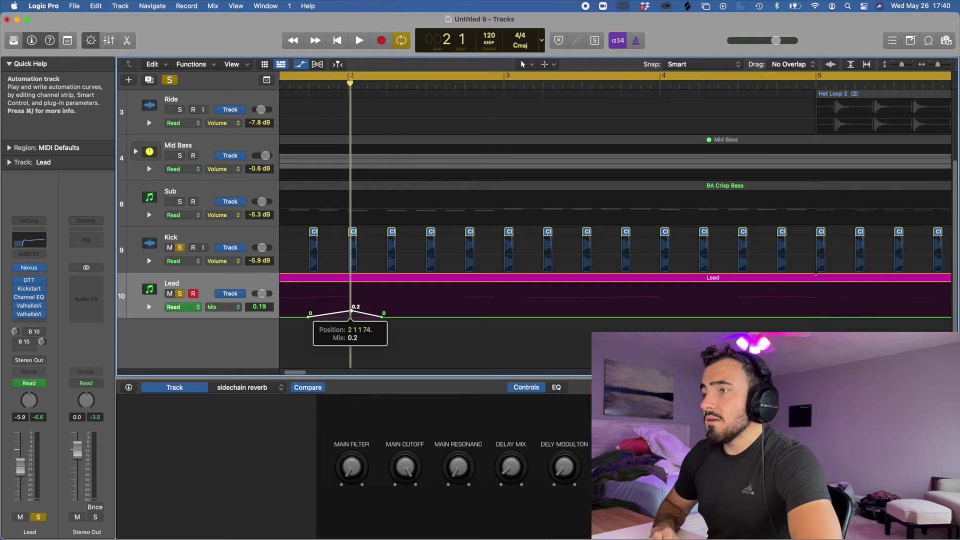
drag(383, 315, 466, 315)
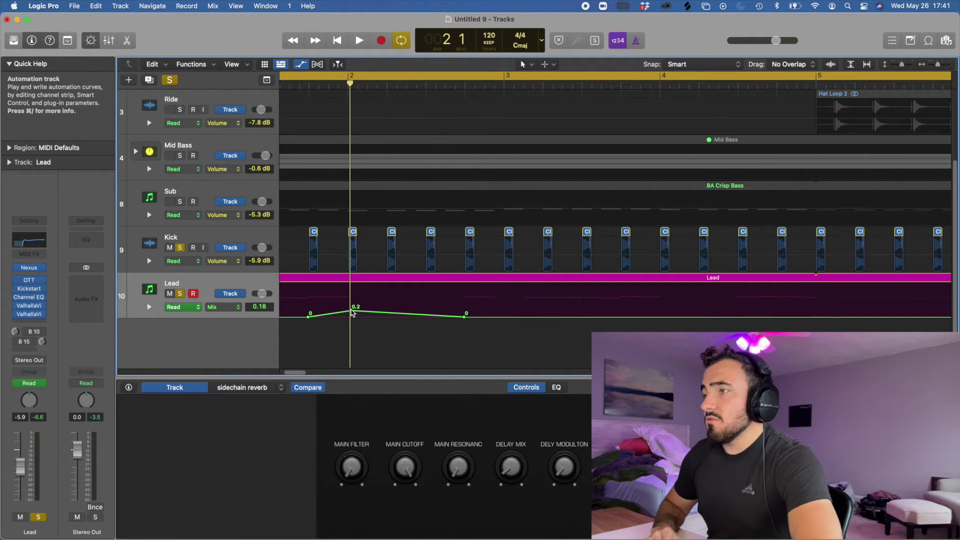
Move the Mix peak to about beat 4 of bar 2 at 0.3, directly above the closing zero point, and audition the ramp
drag(352, 313, 461, 308)
key(space)
key(super+Left)
key(super+Left)
key(super+Left)
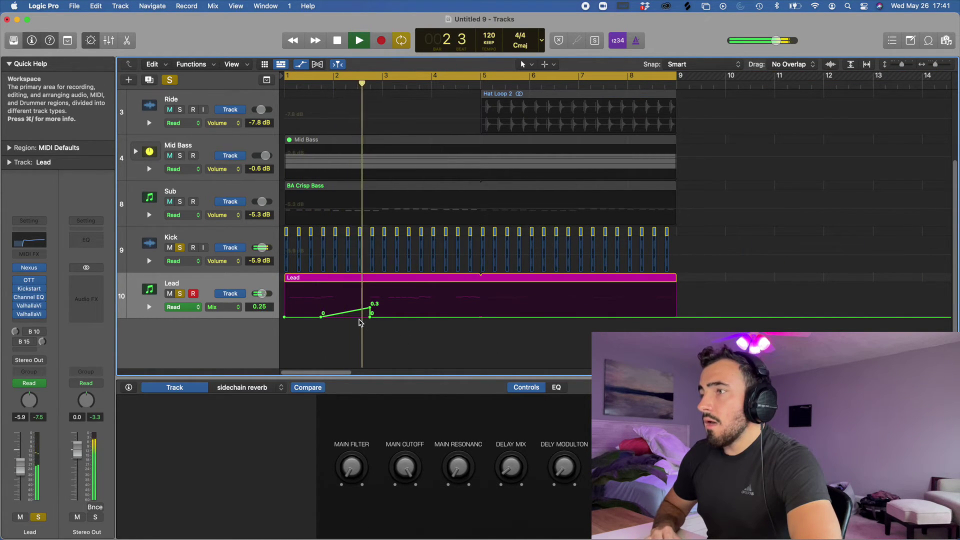
key(space)
Start the Mix ramp at 0.1 with a vertical step up from 0 near beat 4 of bar 1, and audition it
key(super+Right)
key(super+Right)
key(super+Right)
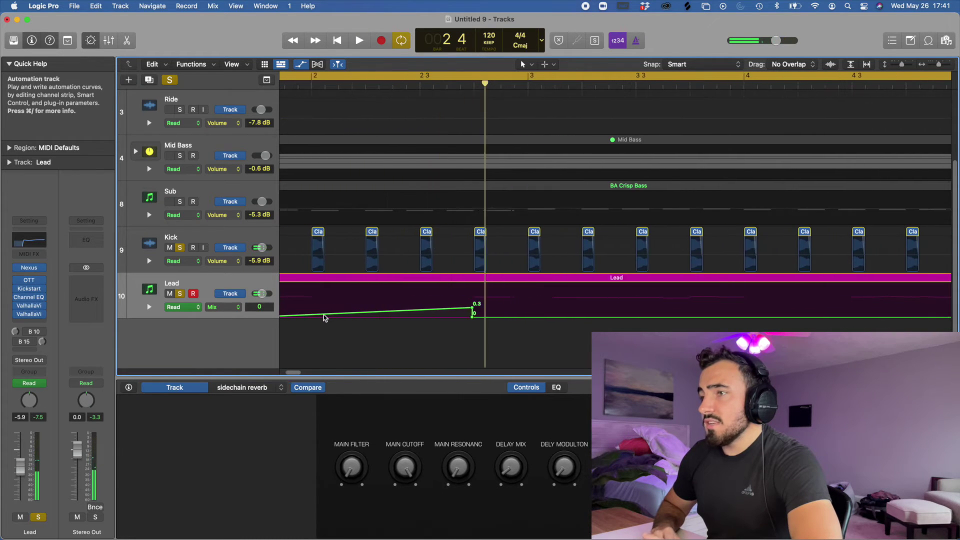
scroll(325, 317, left, 4)
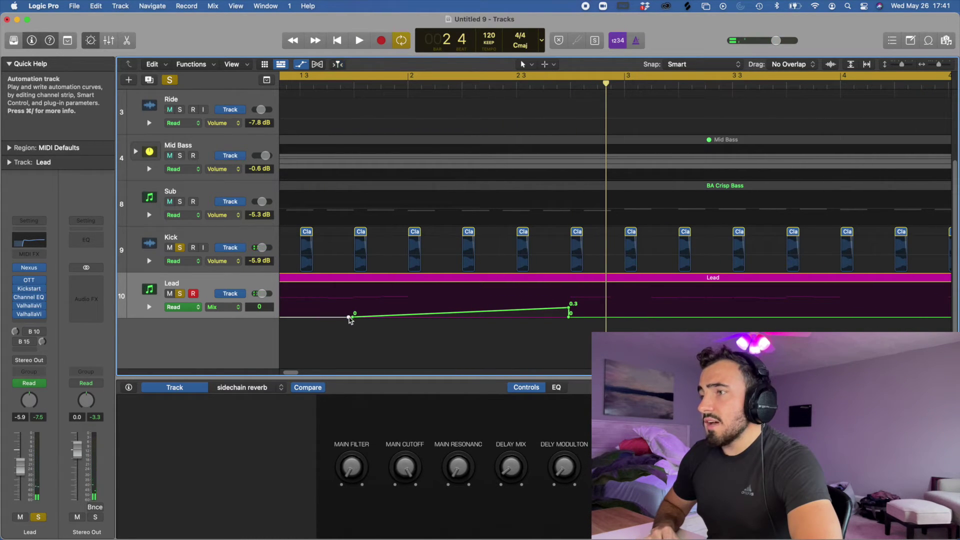
drag(352, 317, 353, 317)
key(space)
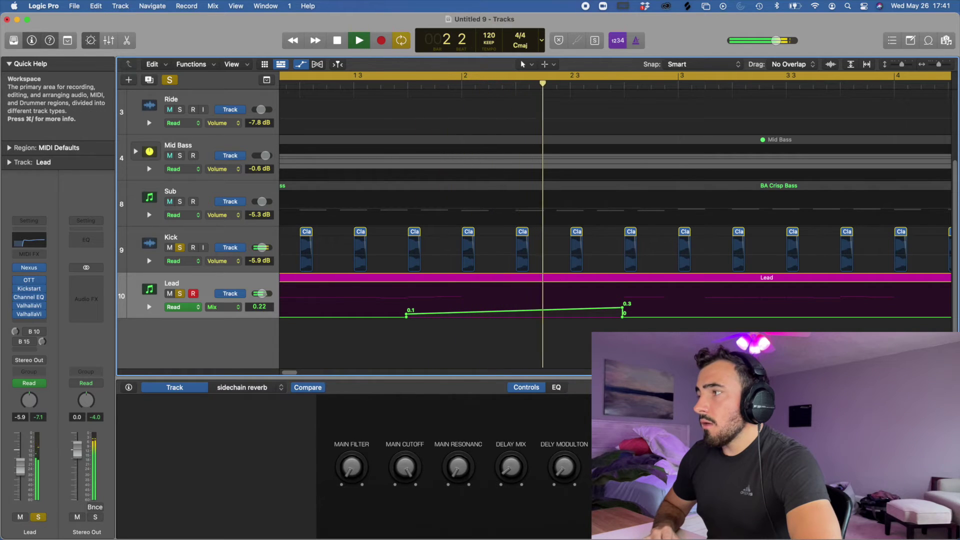
Raise the end of the Mix ramp near beat 4 of bar 2 to 0.46 and audition the passage
key(space)
drag(622, 310, 622, 303)
key(space)
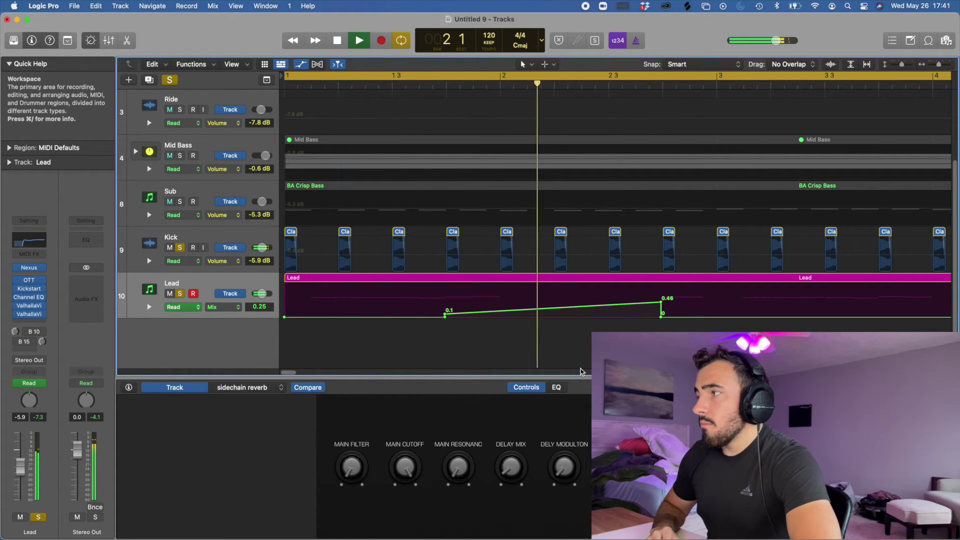
key(space)
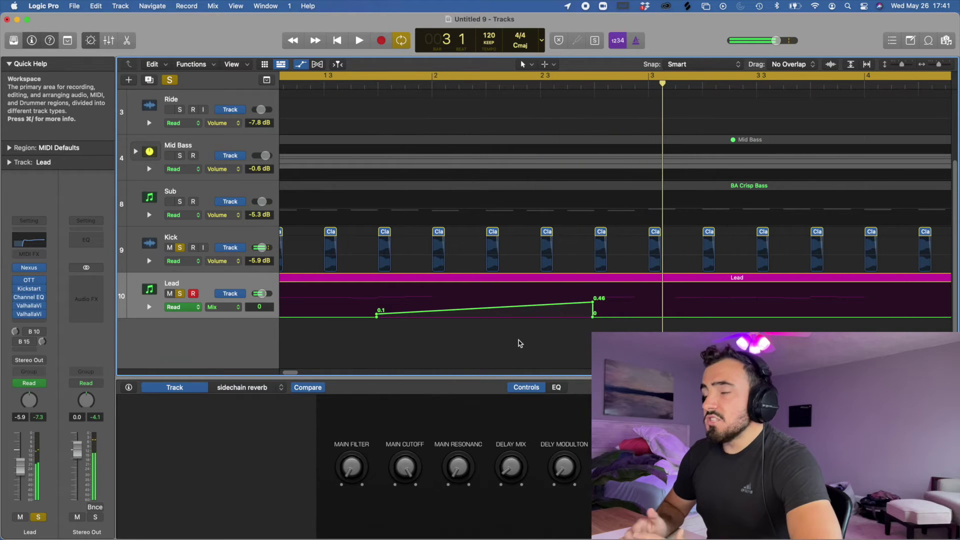